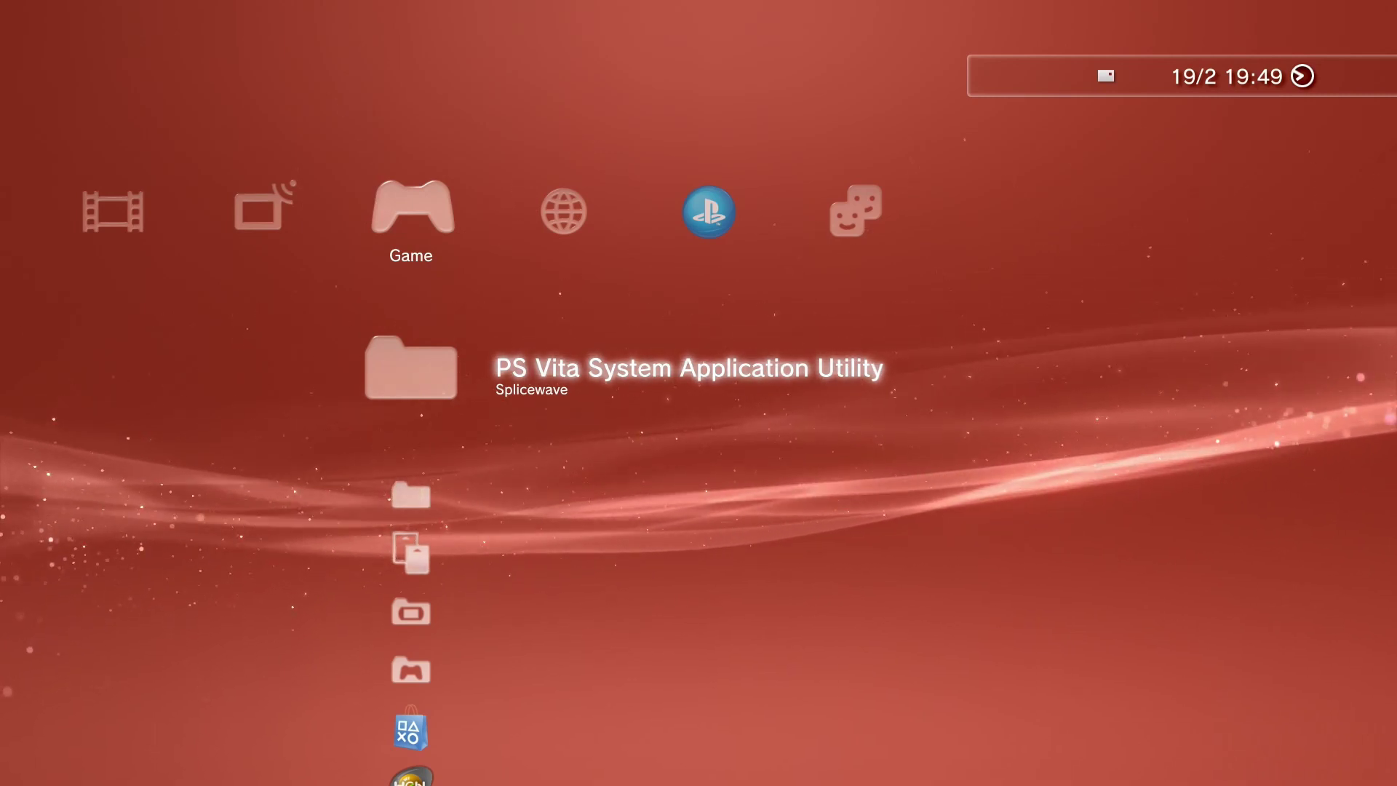
Select PlayStation Home under PlayStation Network and view its information (version 1.87, 3040 MB)
key("Right")
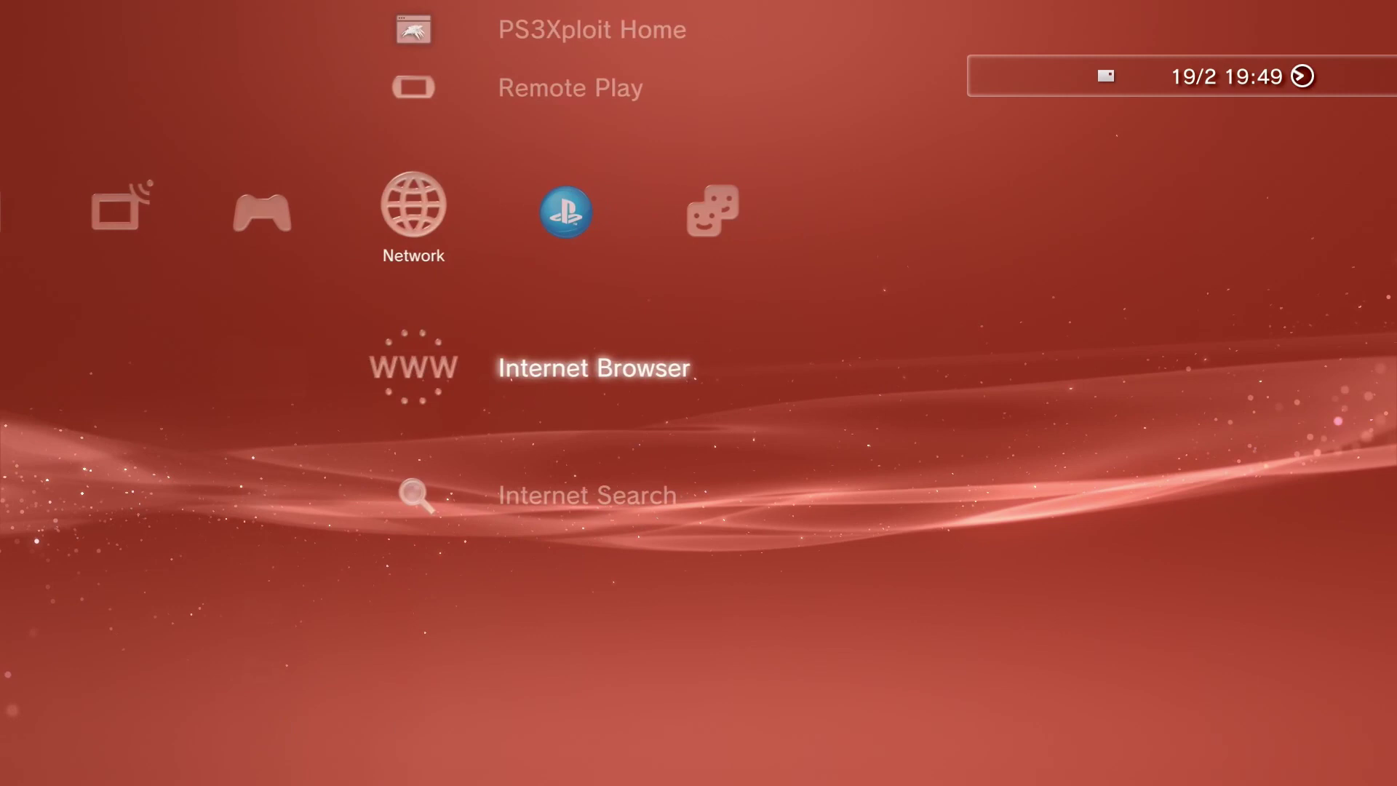
key("Right")
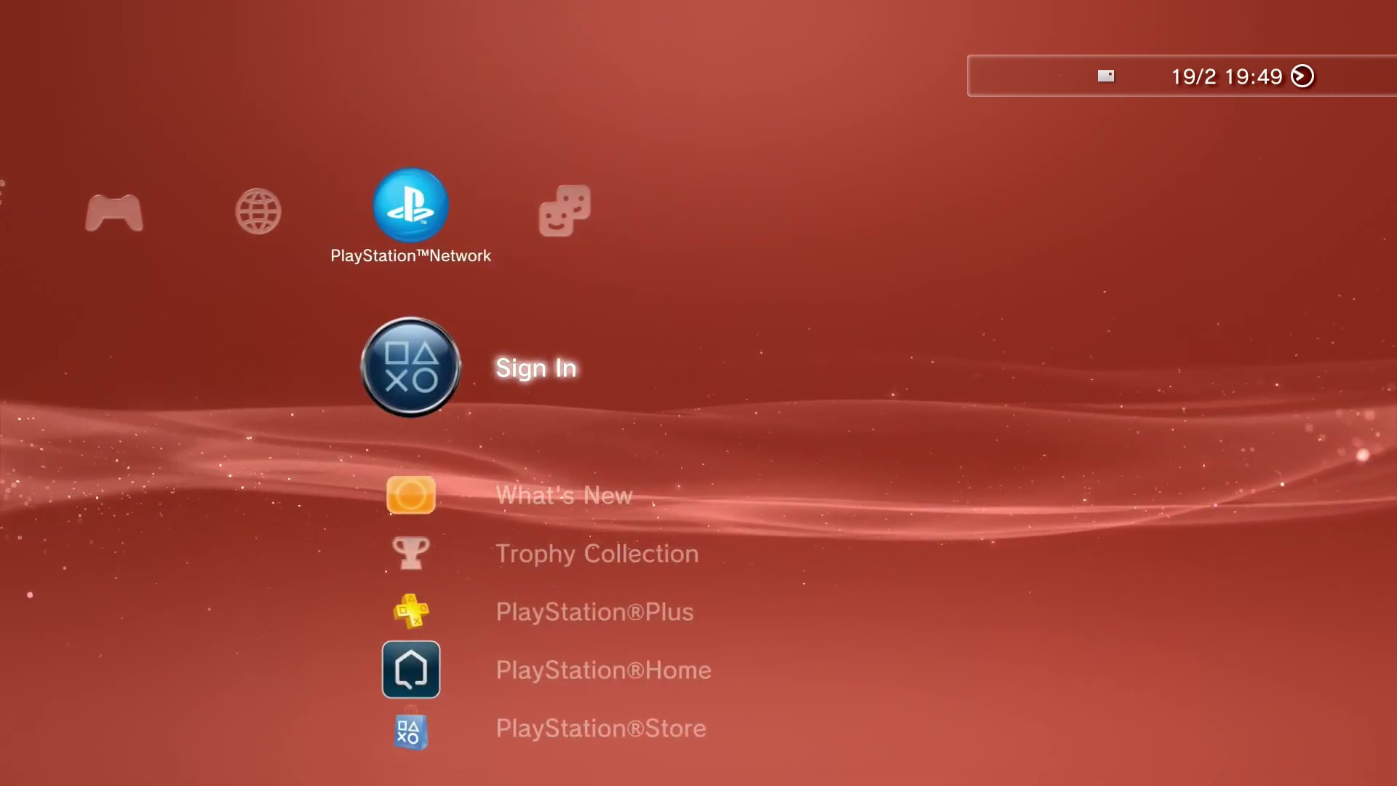
key("Down")
key("Down")
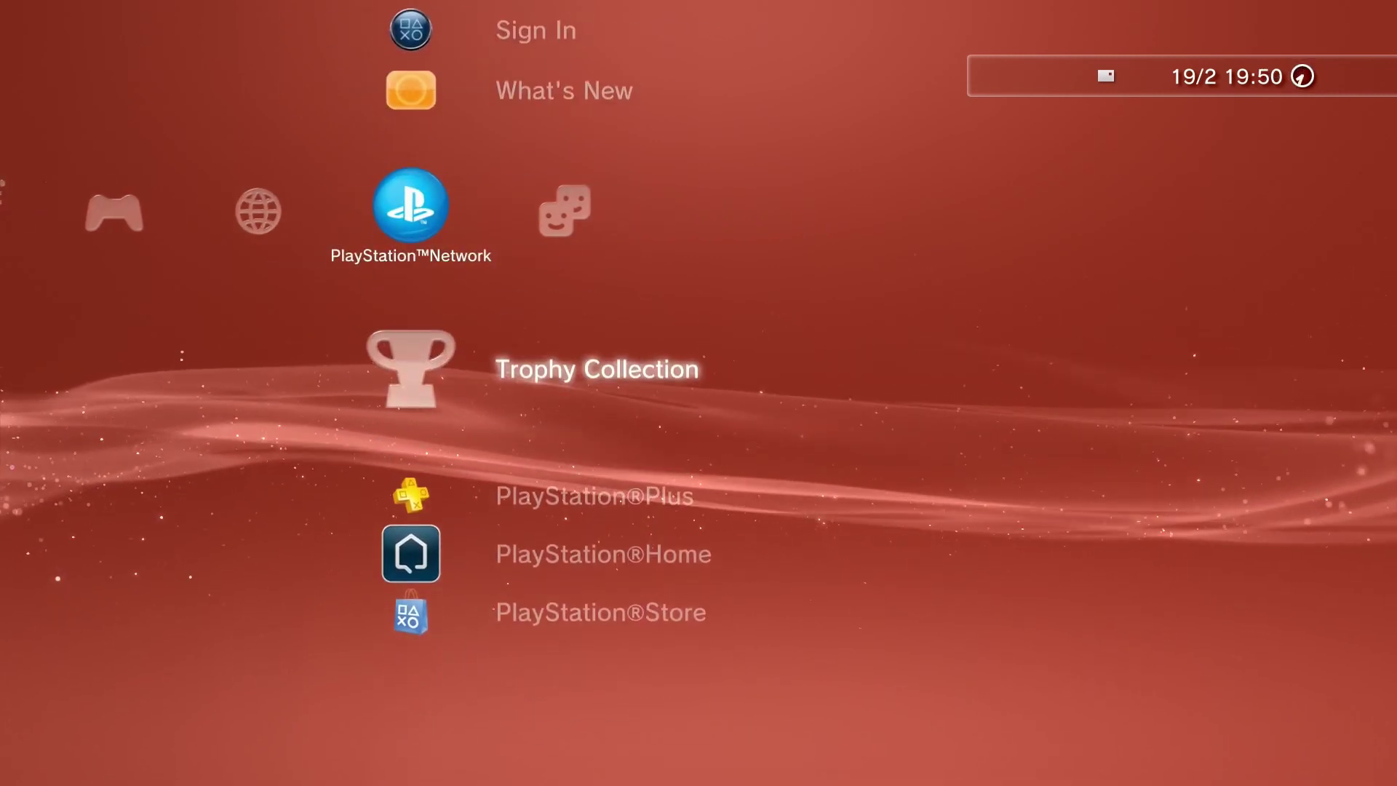
key("Down")
key("Down")
key("Down")
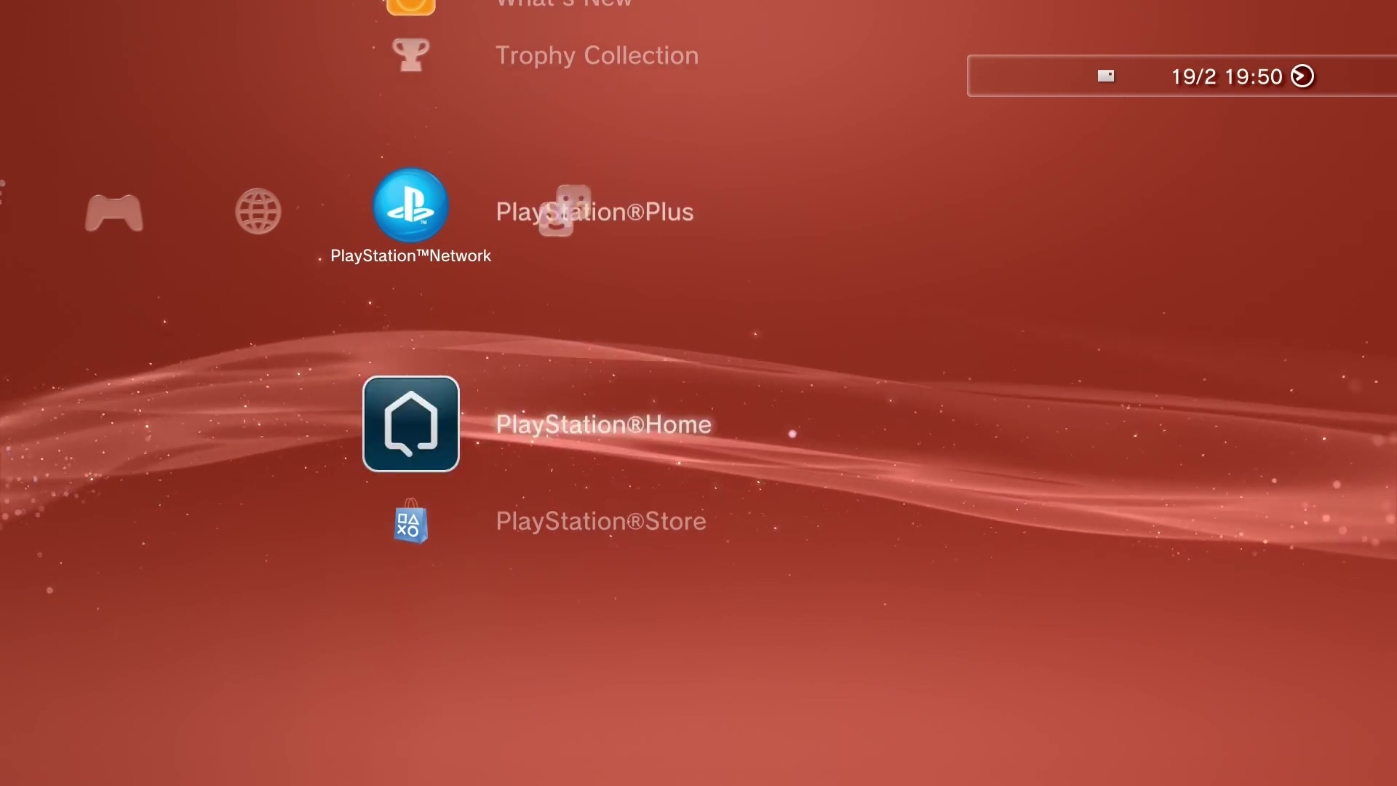
key("Up")
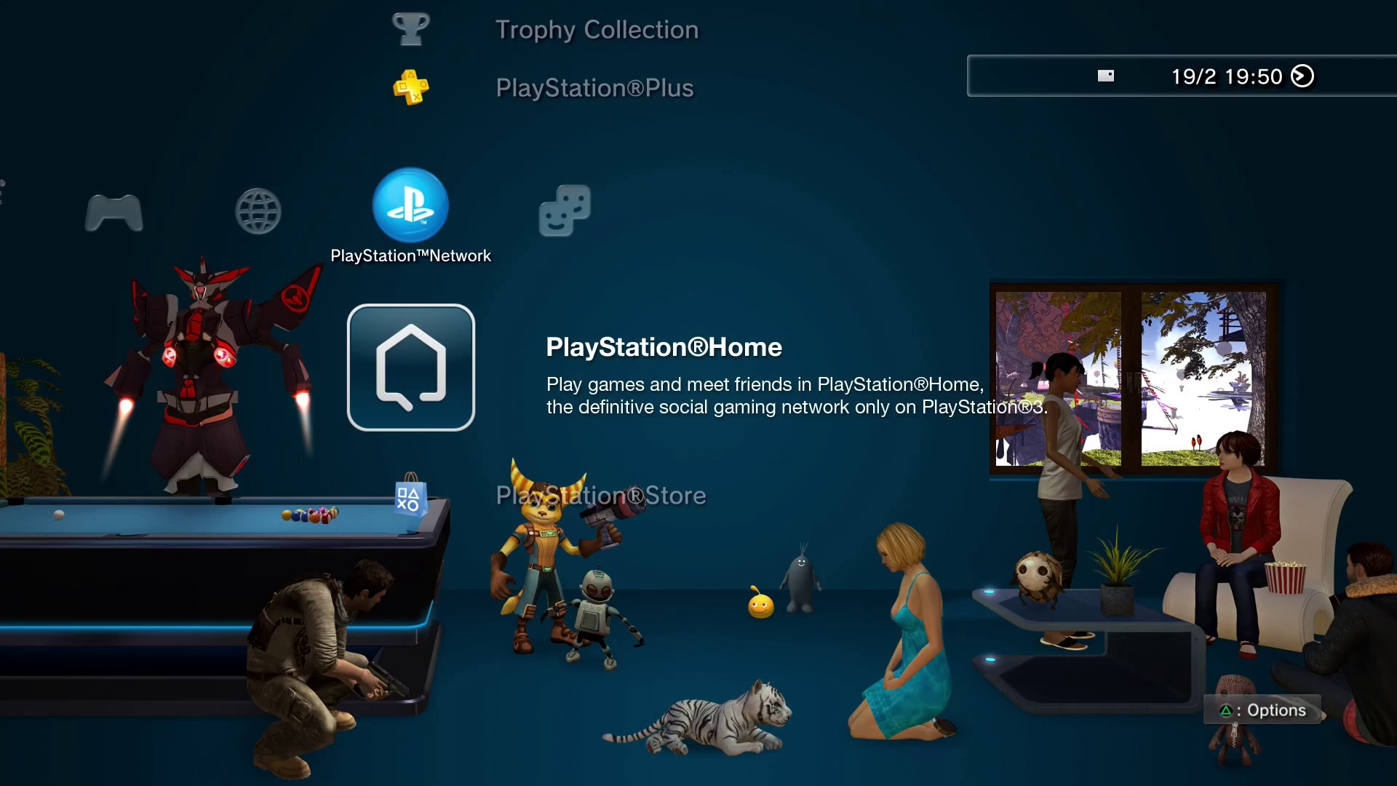
key("Menu")
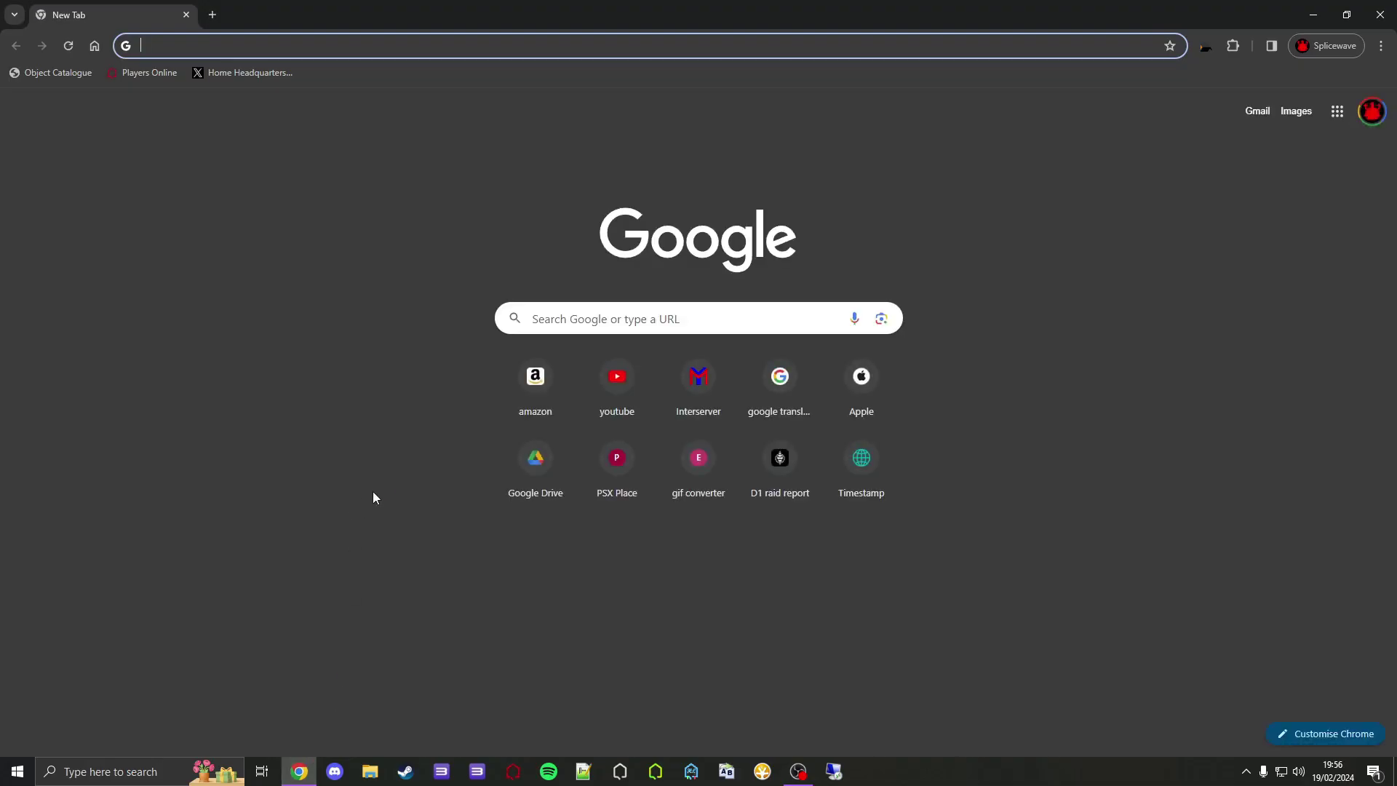
Load the Brewology multiMAN page and download the v04.85.01 BASE package (34.4 MB)
type("https://store.brewology.com/ahomebrew.php?brewid=24")
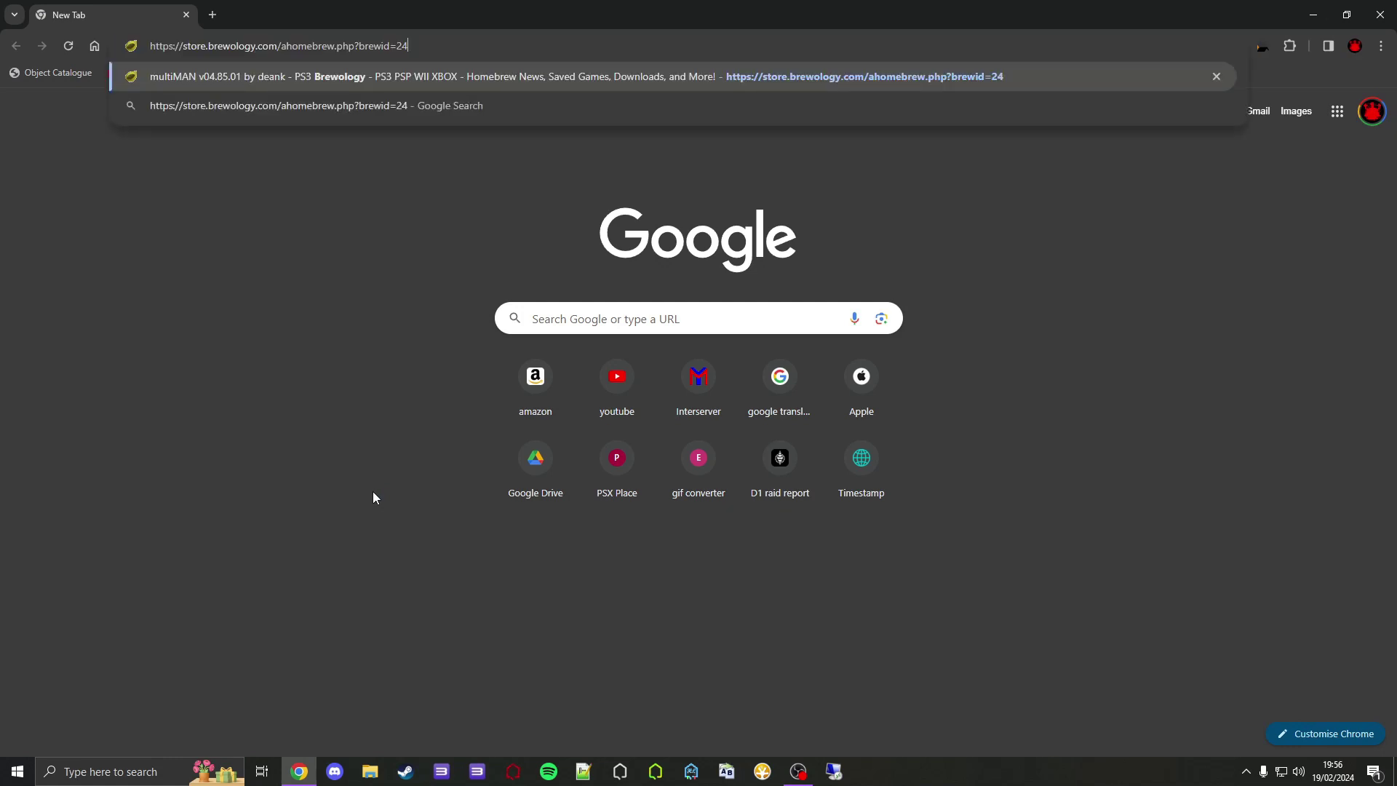
key("Return")
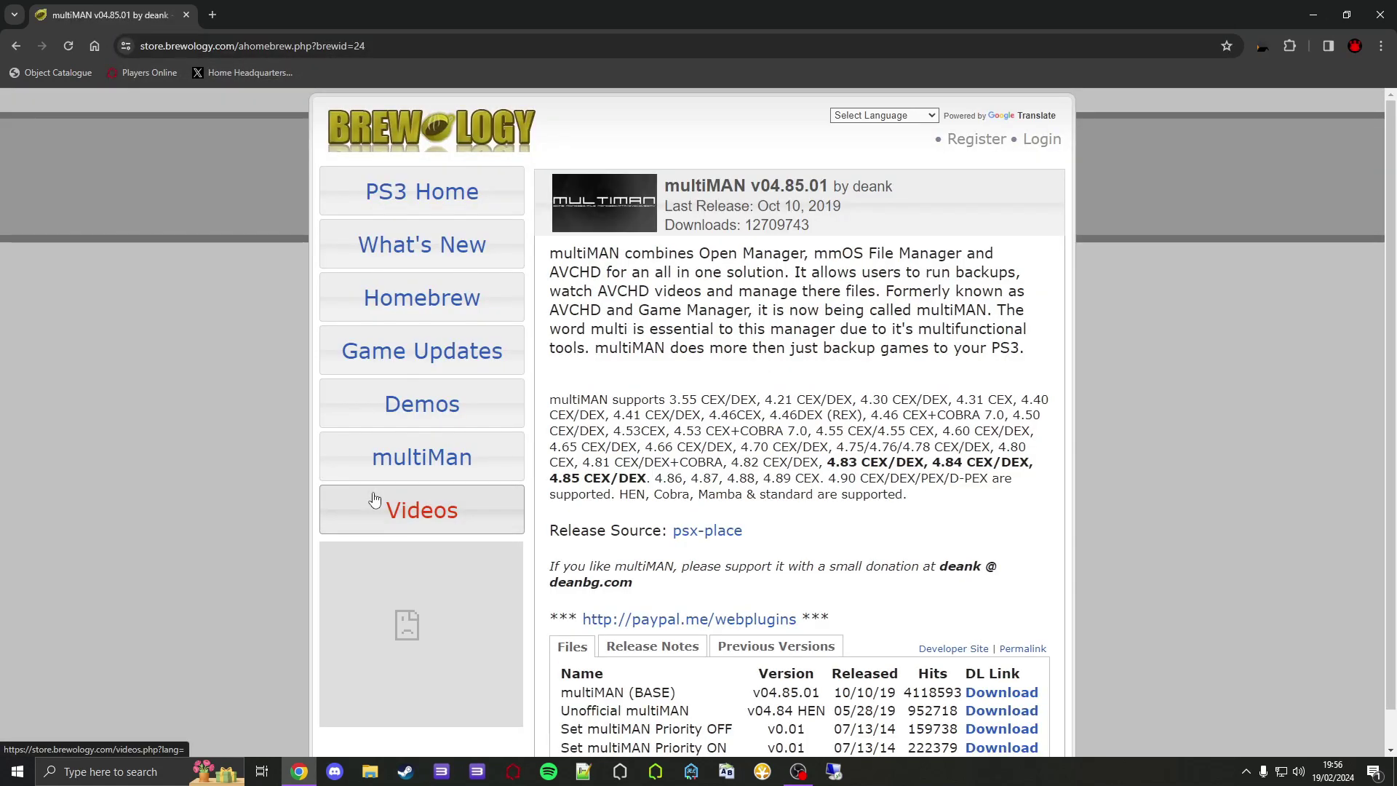
scroll(609, 343, "down", 1)
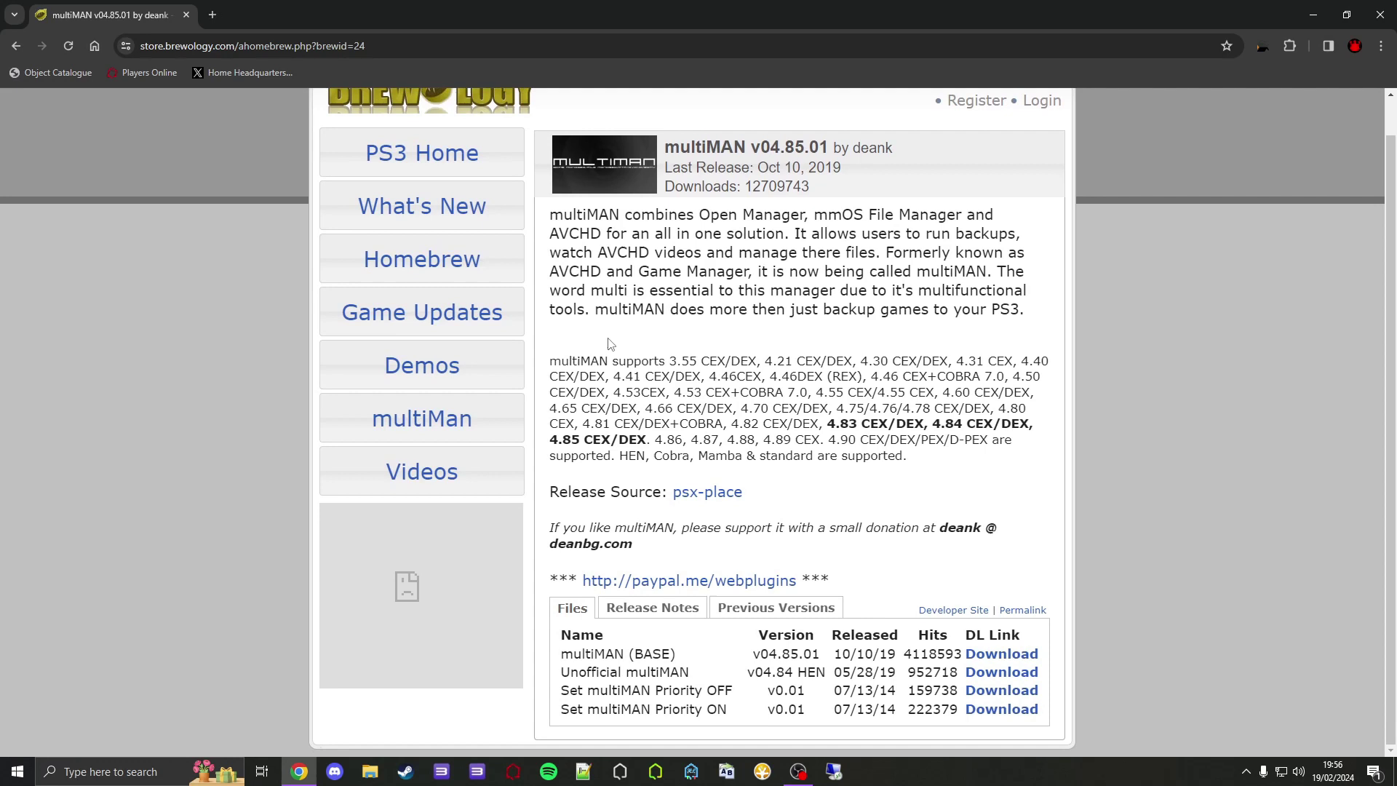
left_click(991, 660)
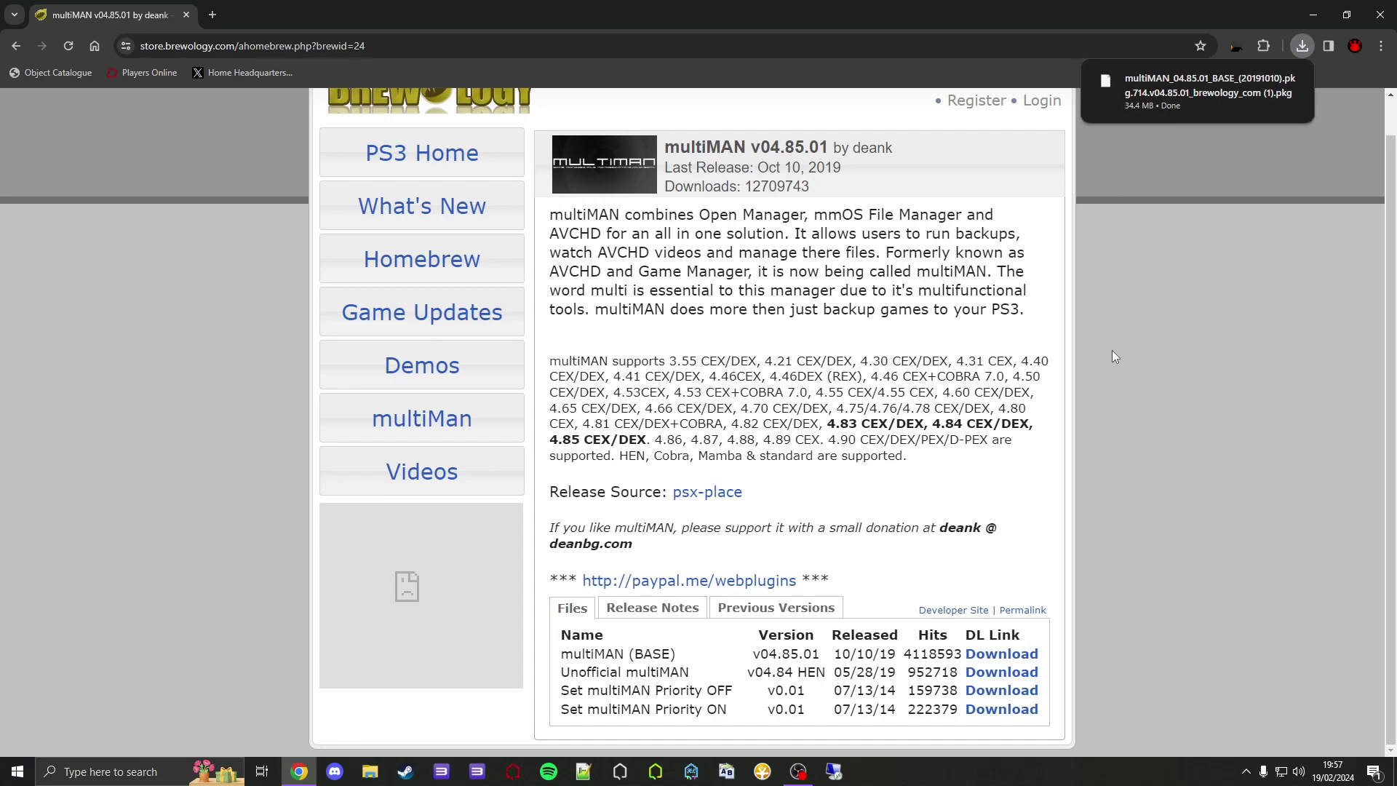
left_click(1313, 15)
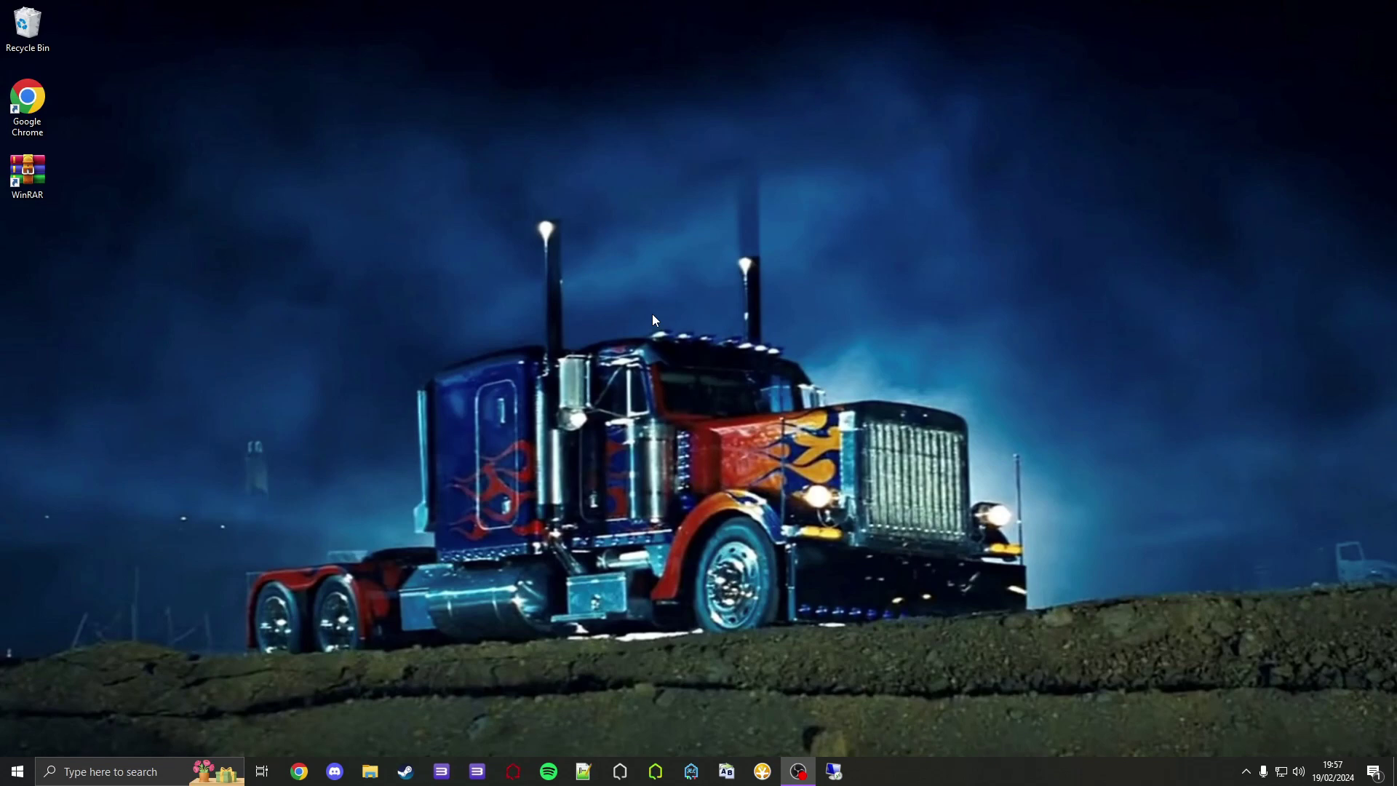
Copy the multiMAN .pkg from Downloads onto the 16GB USB drive (F:)
left_click(371, 768)
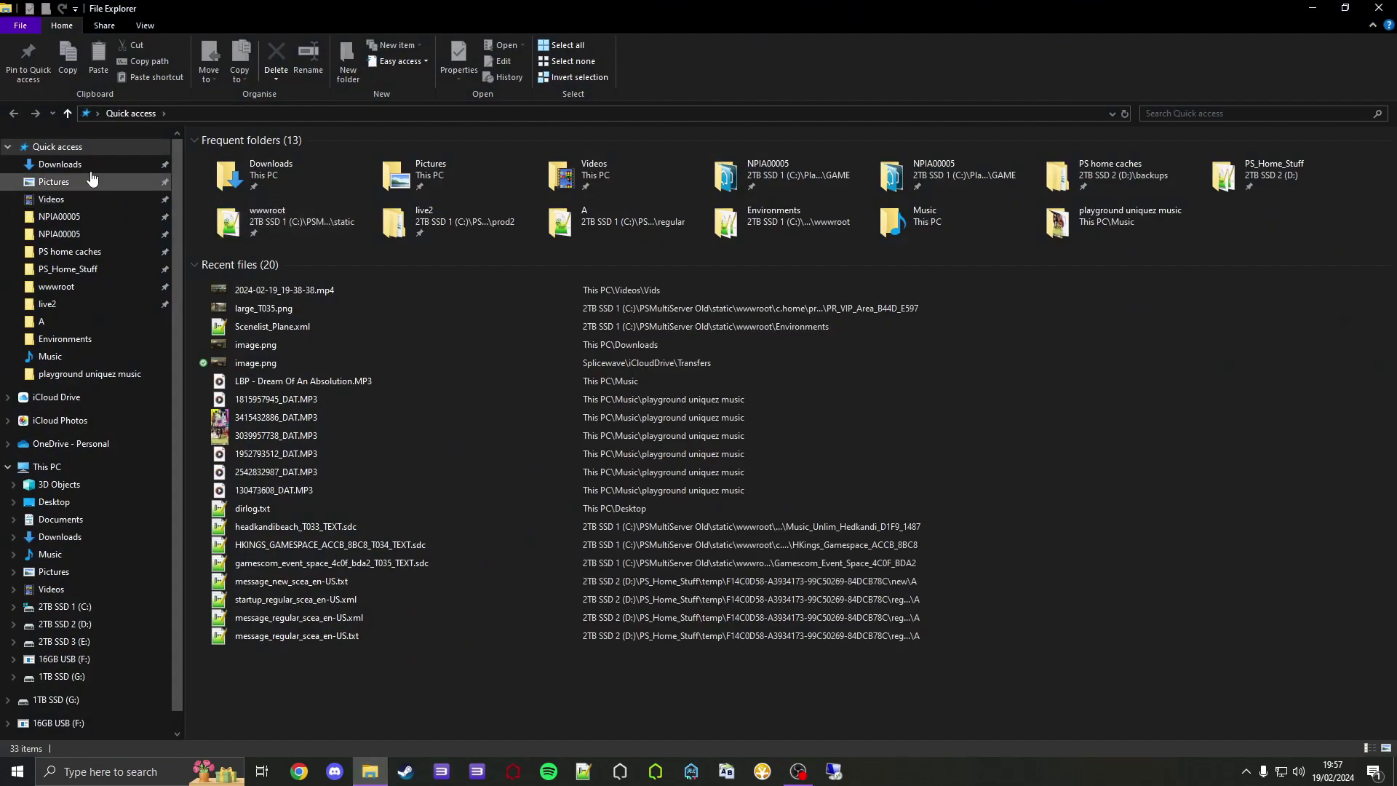
left_click(80, 164)
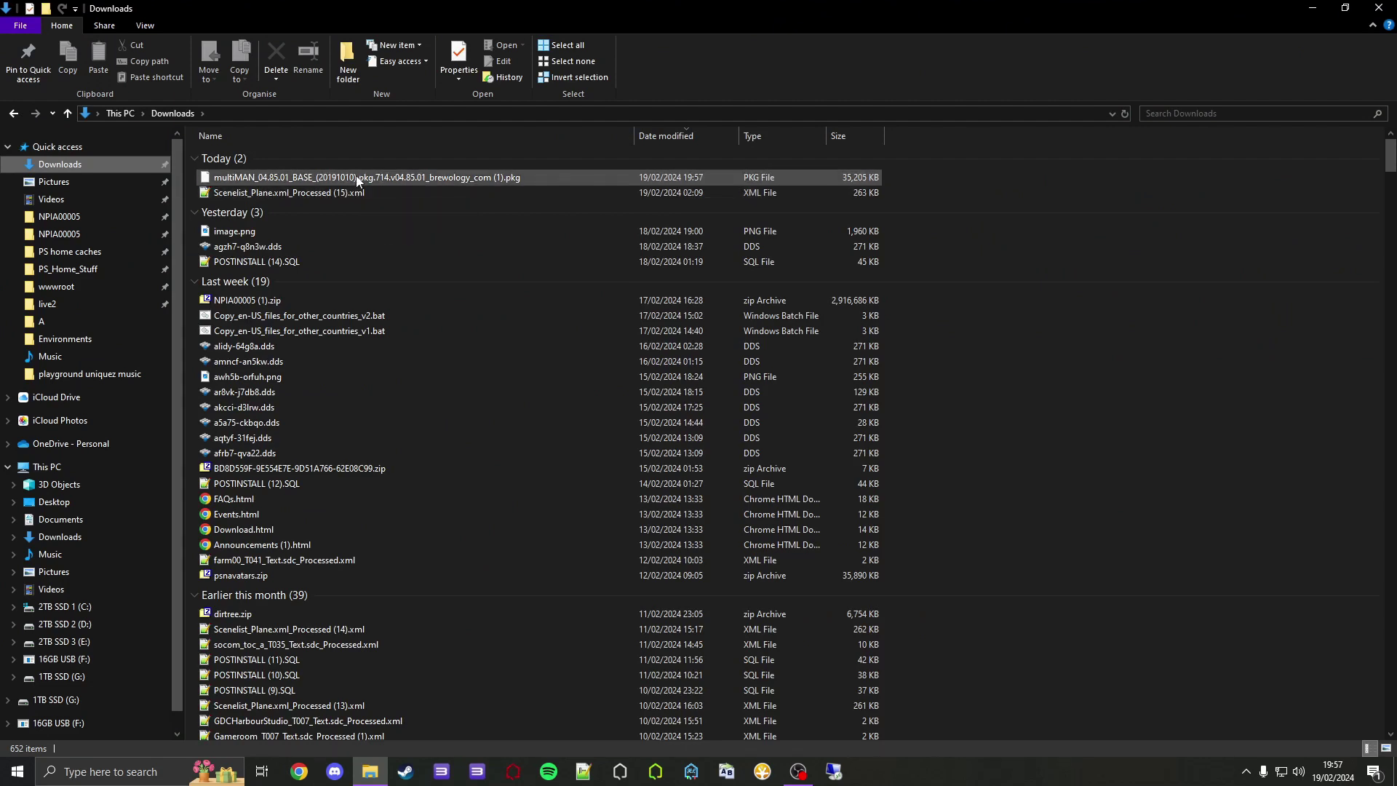
left_click(357, 178)
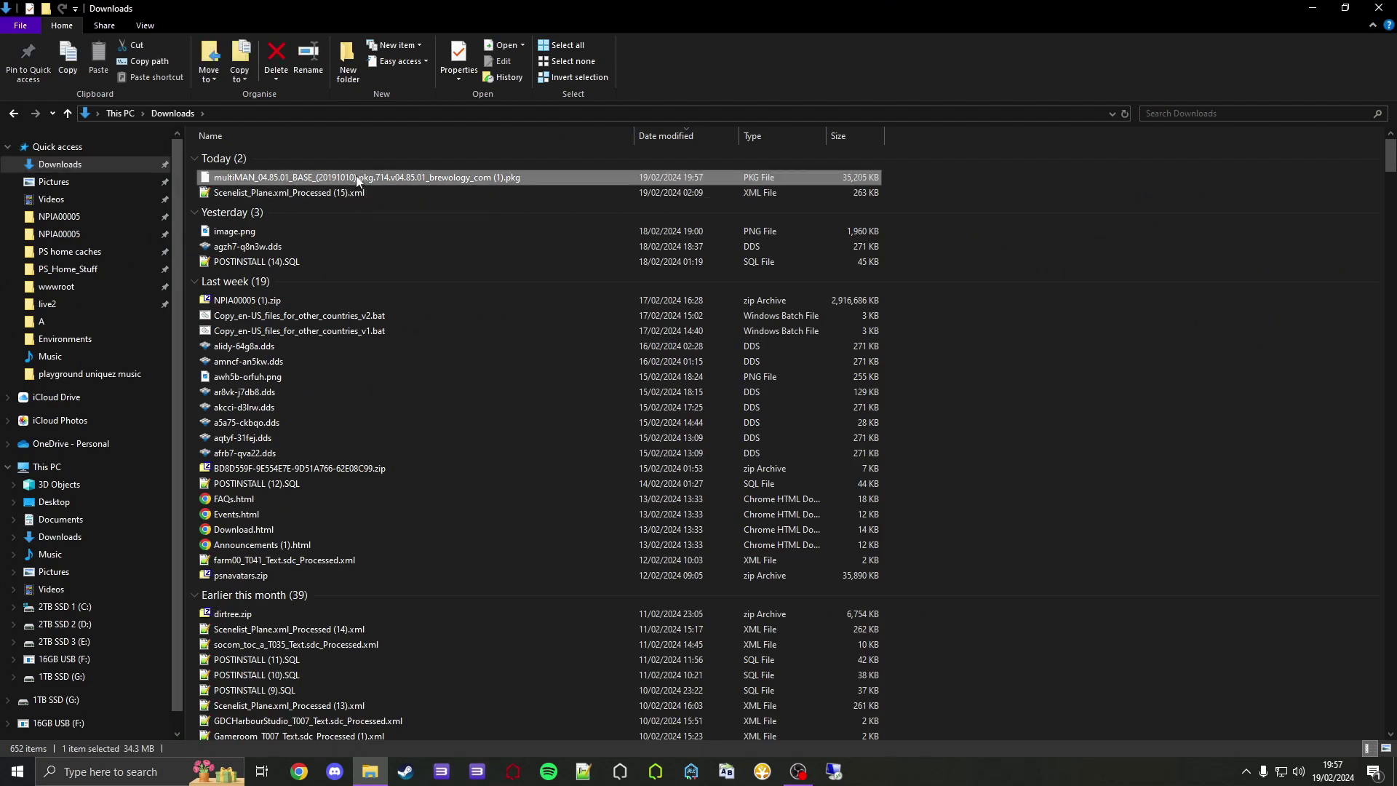
key("ctrl+c")
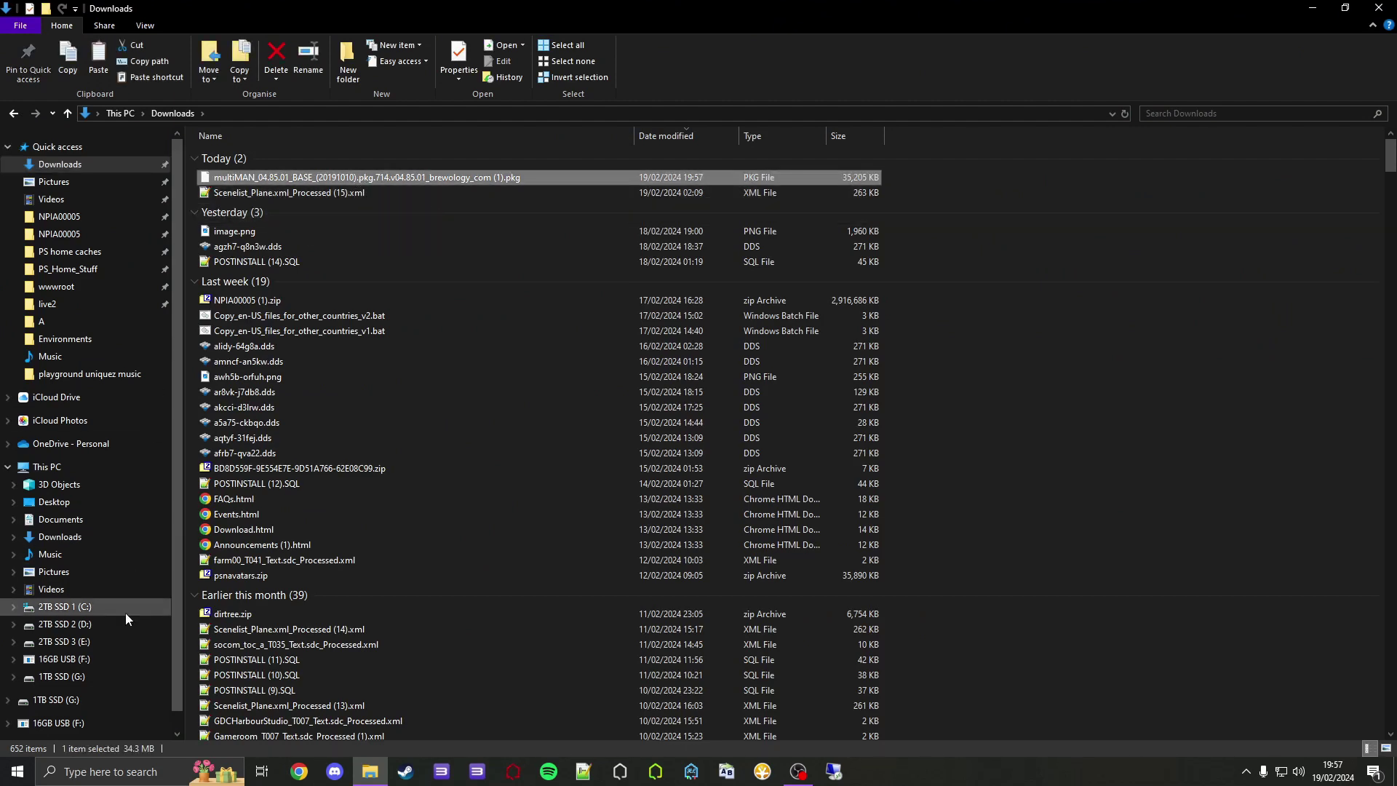
left_click(64, 660)
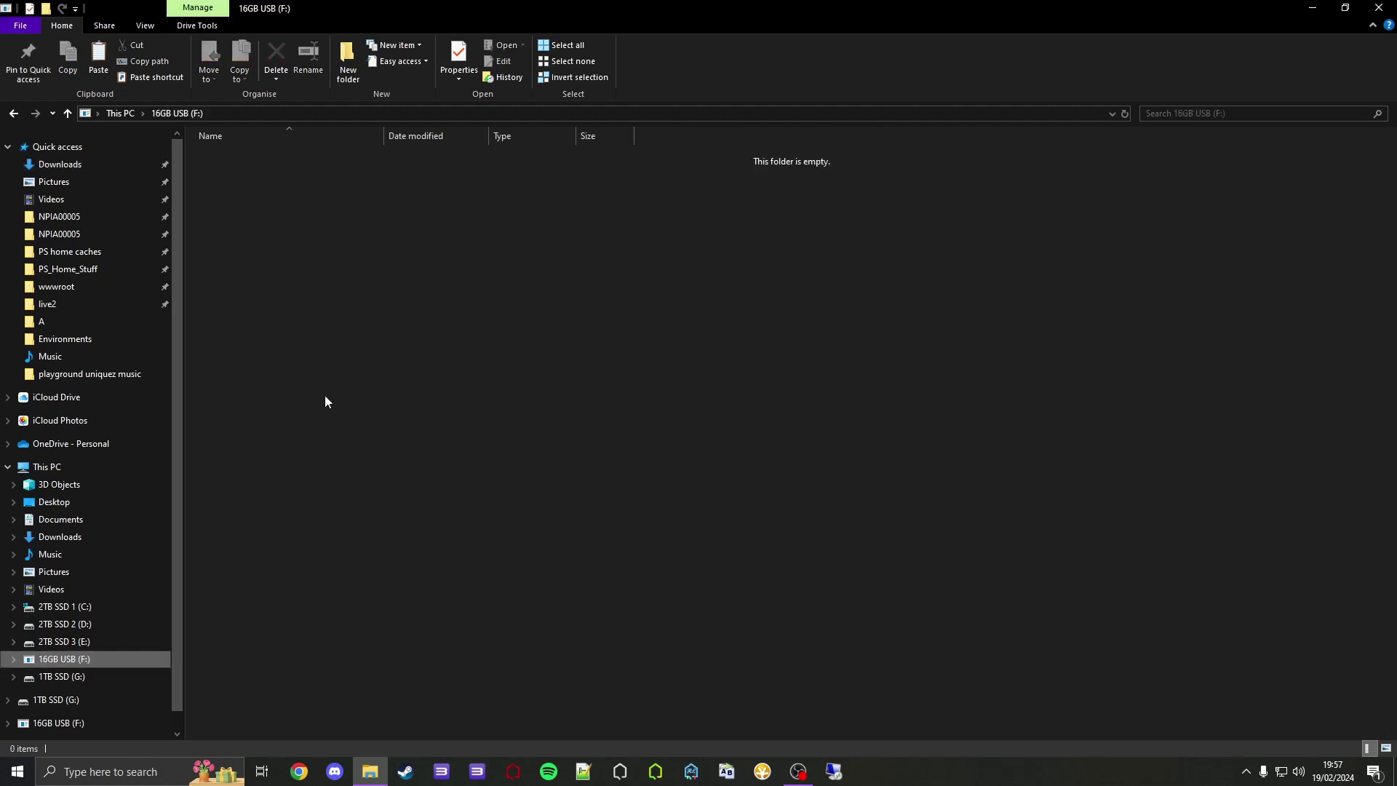
right_click(416, 265)
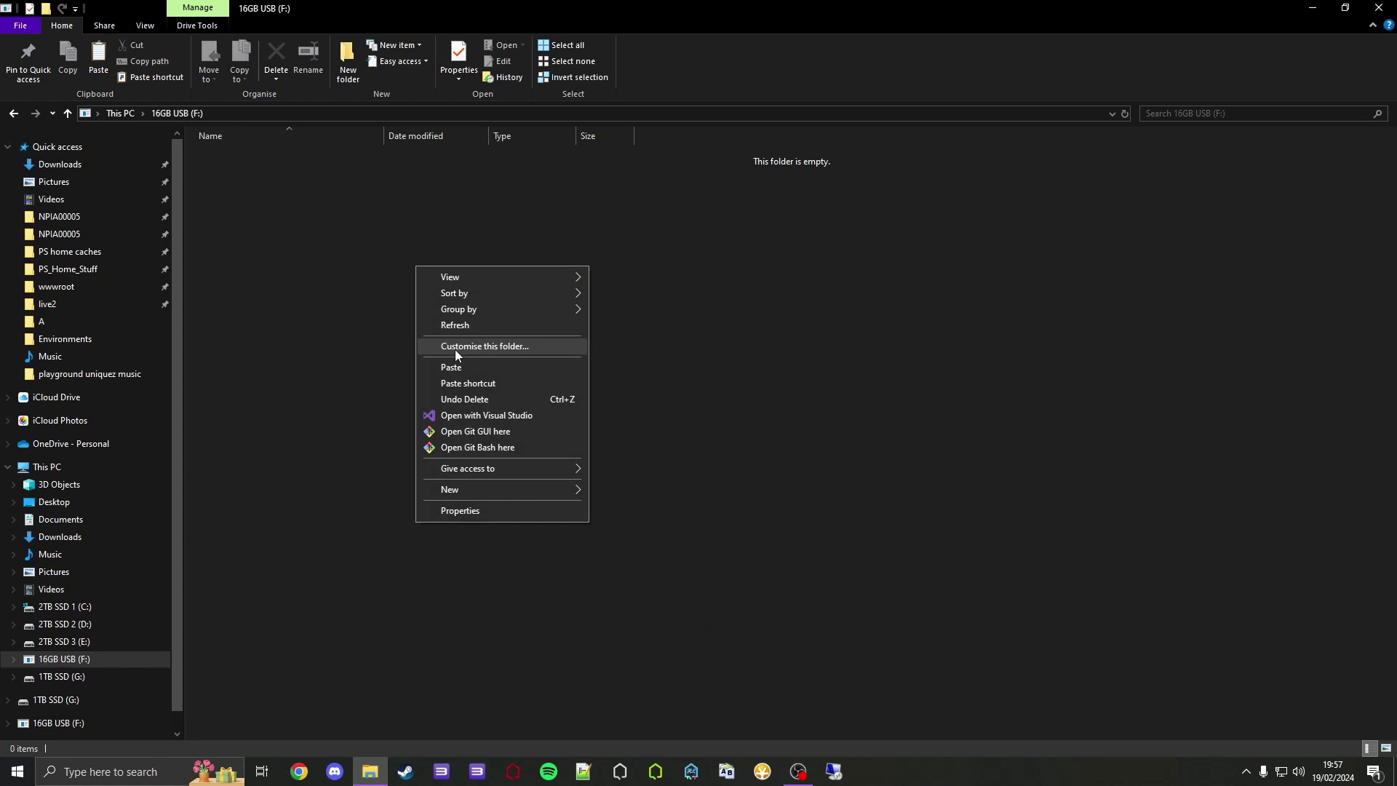
left_click(461, 363)
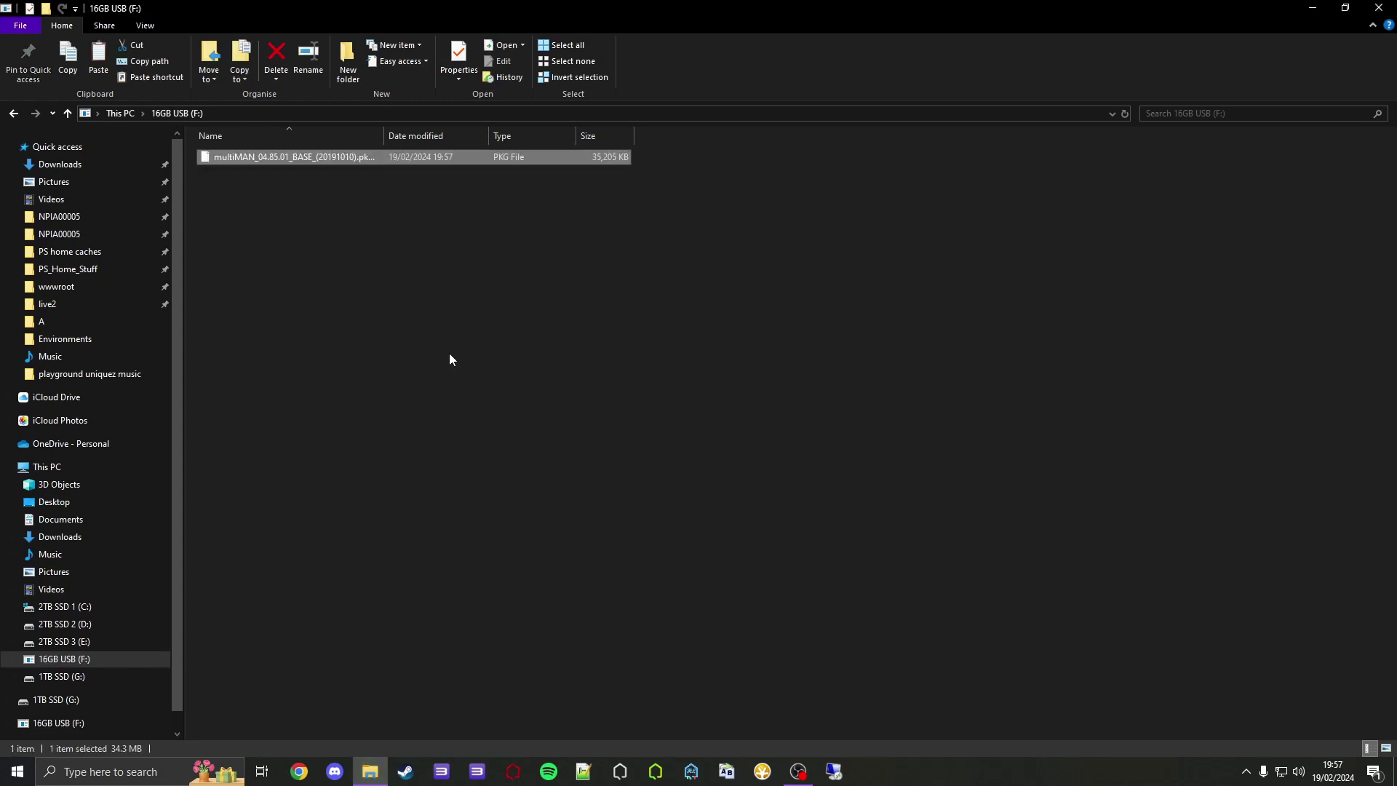
left_click(449, 359)
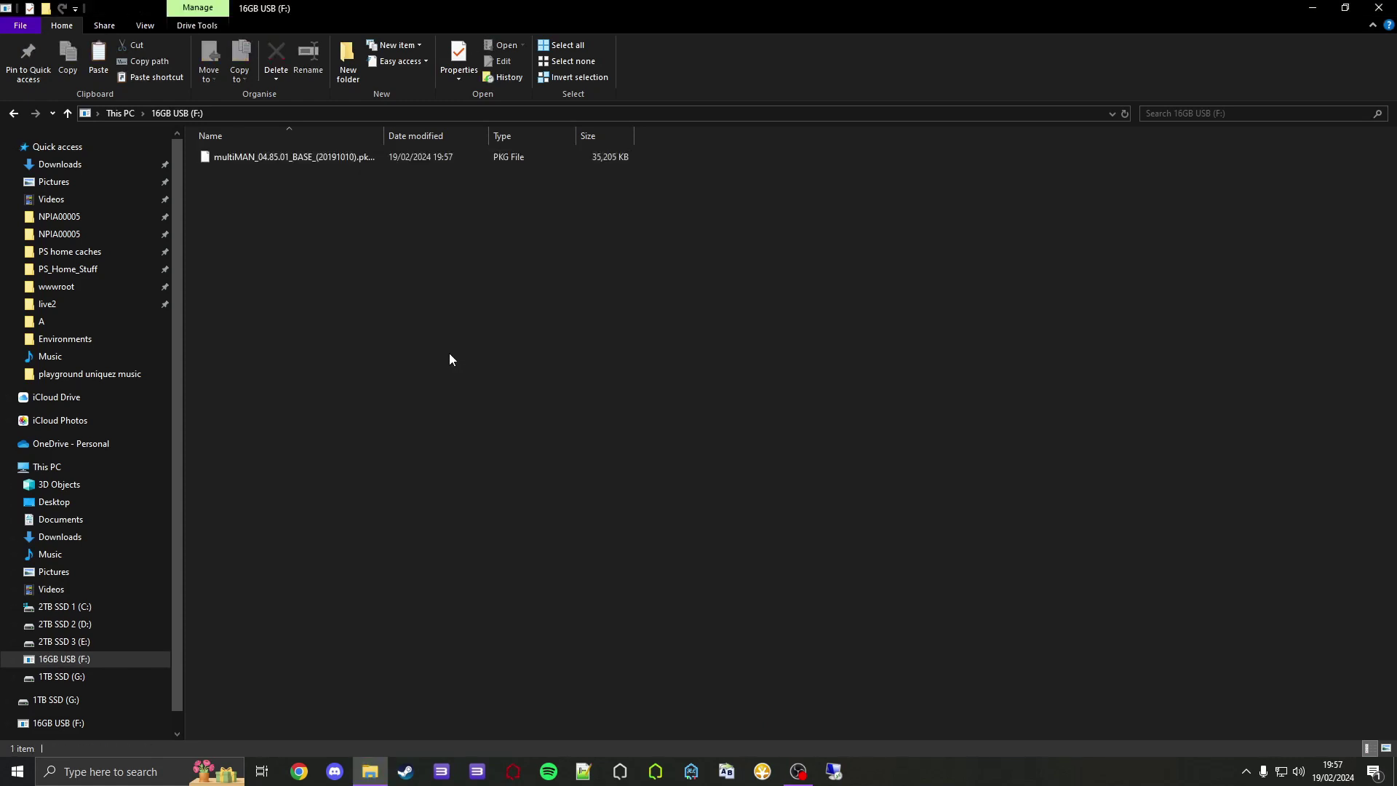
Eject the 16GB USB drive (F:) from This PC
left_click(47, 468)
right_click(853, 260)
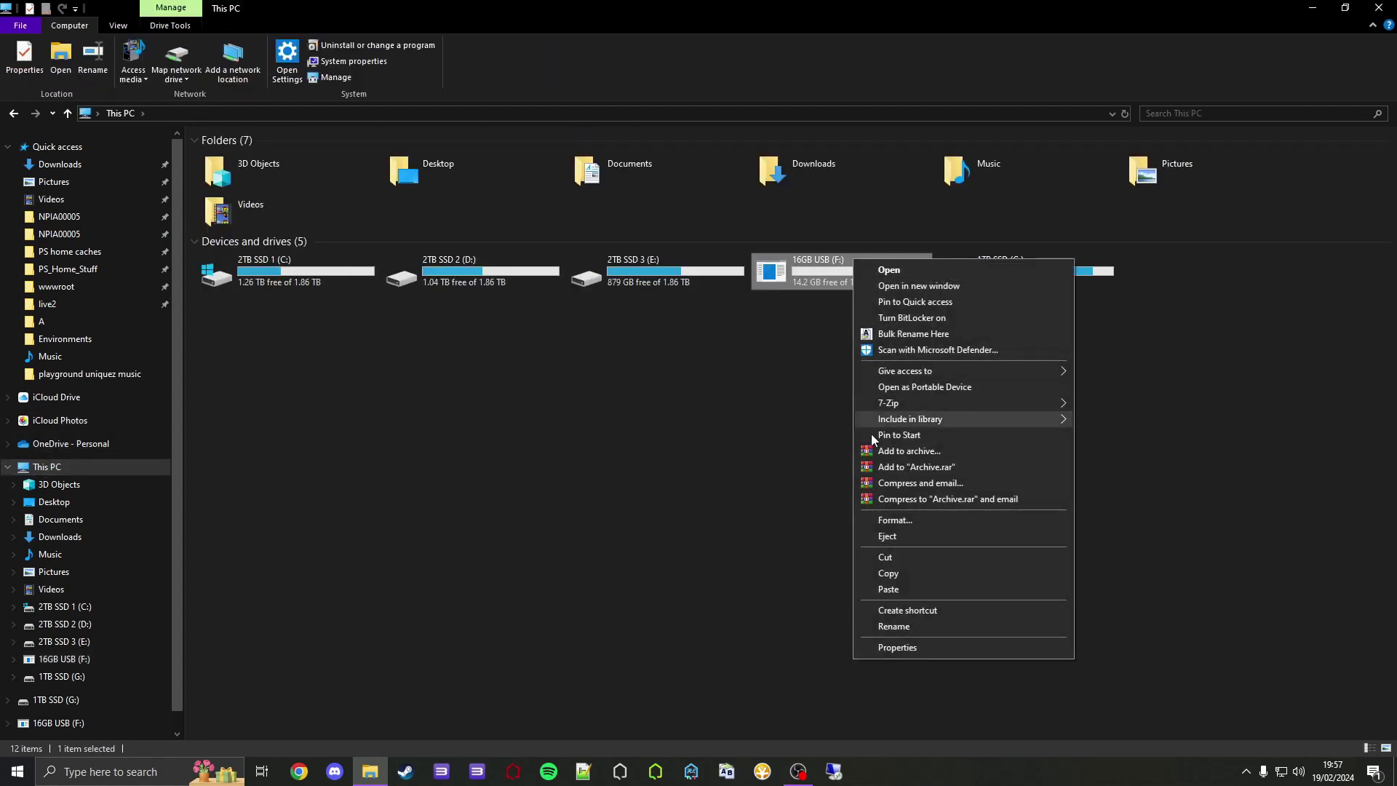
left_click(908, 534)
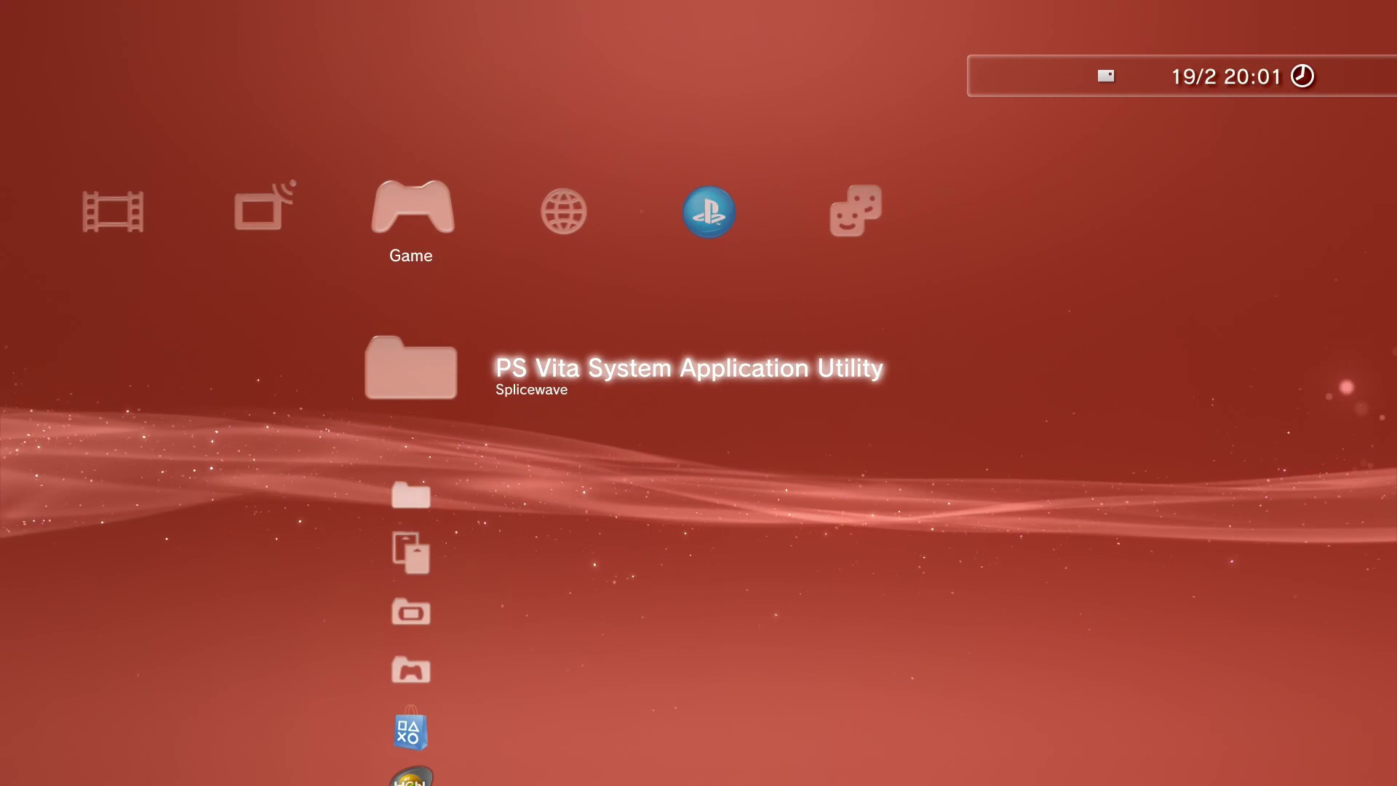
Install the multiMAN package via Package Manager > Install Package Files > Standard
key("Down")
key("Down")
key("Down")
key("Down")
key("Down")
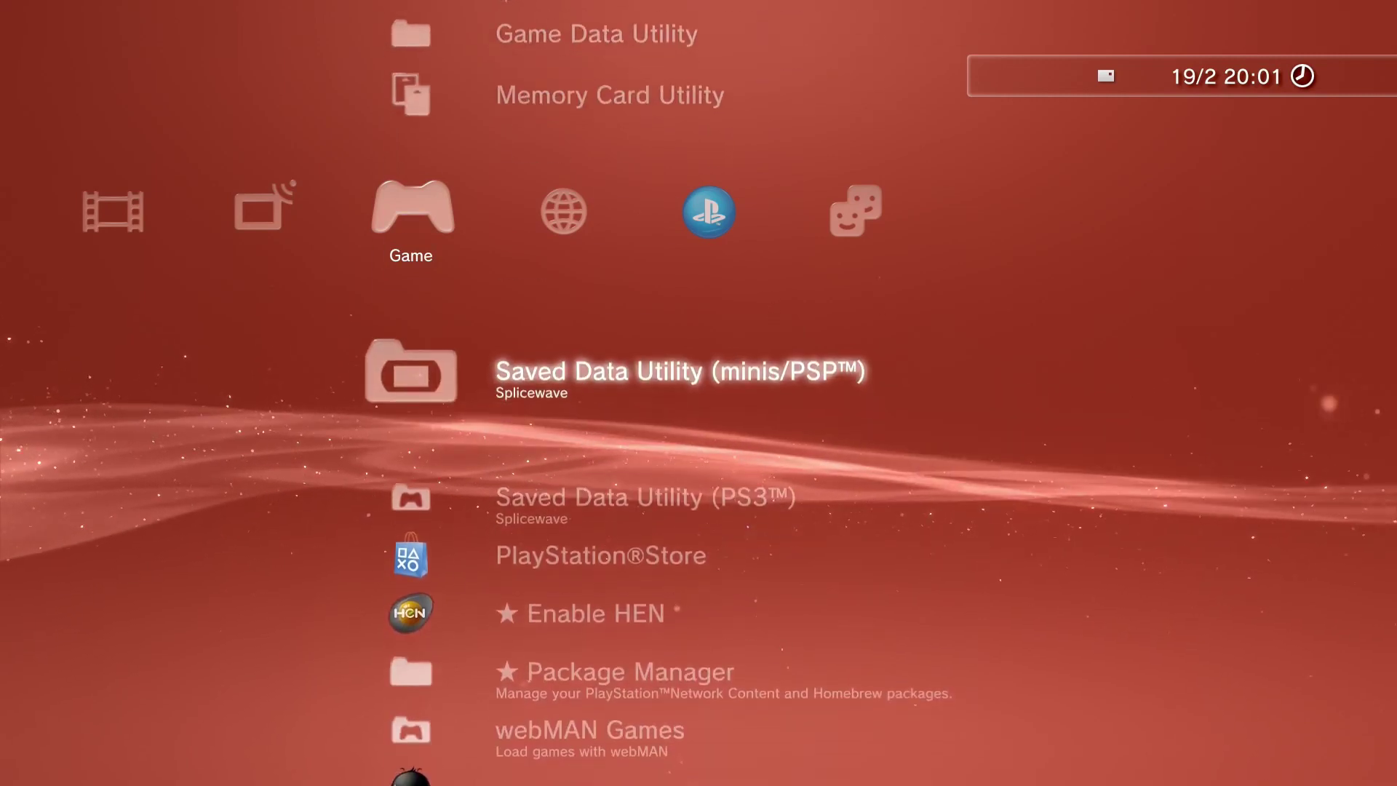
key("Down")
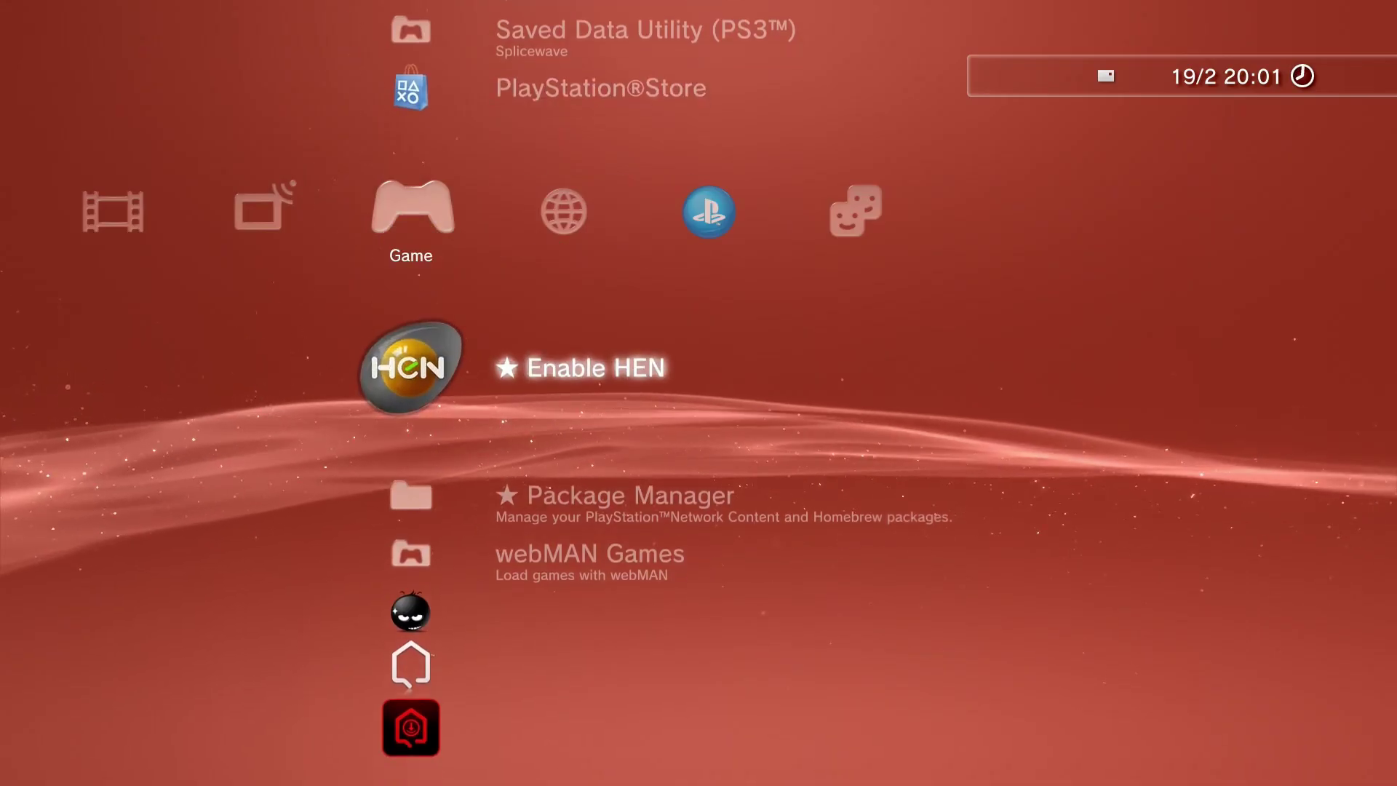
key("Down")
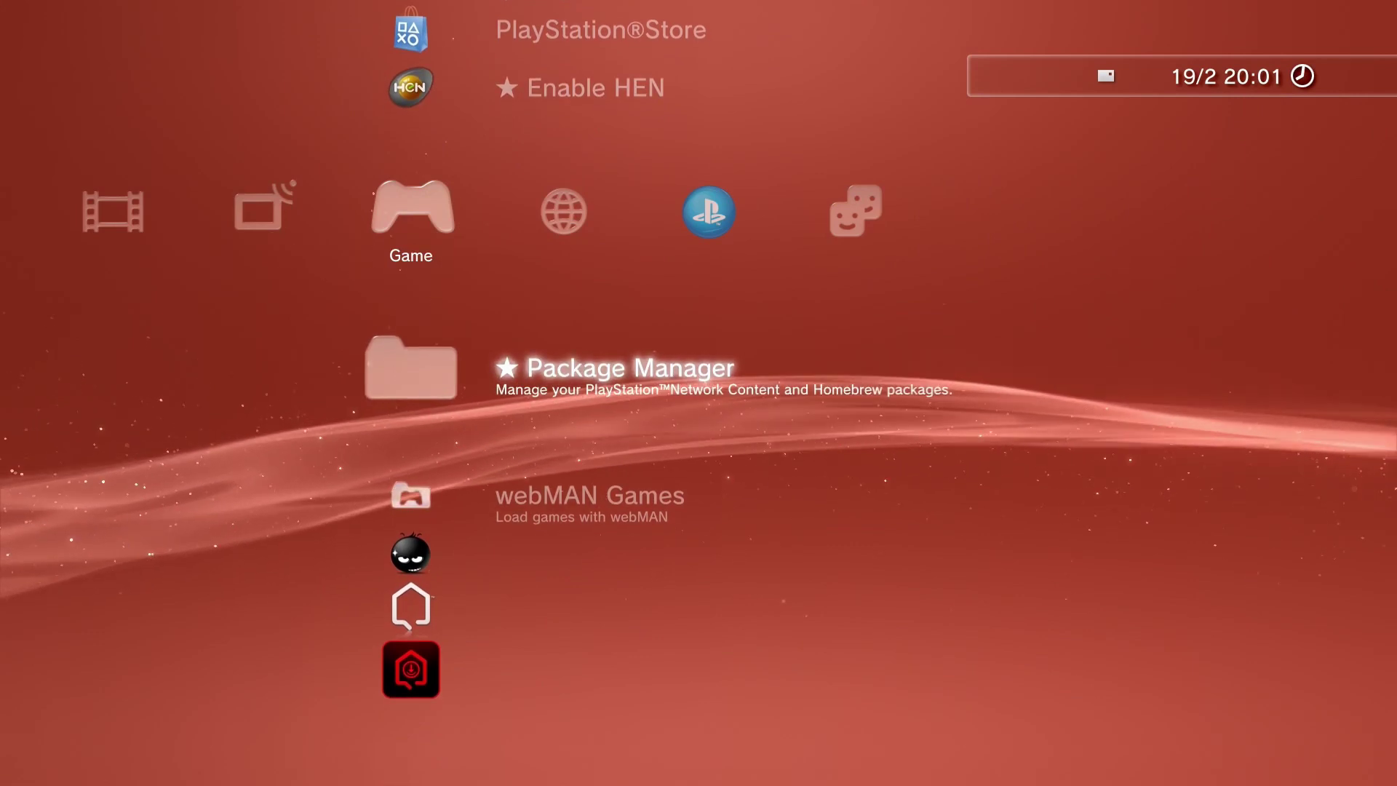
key("Return")
key("Down")
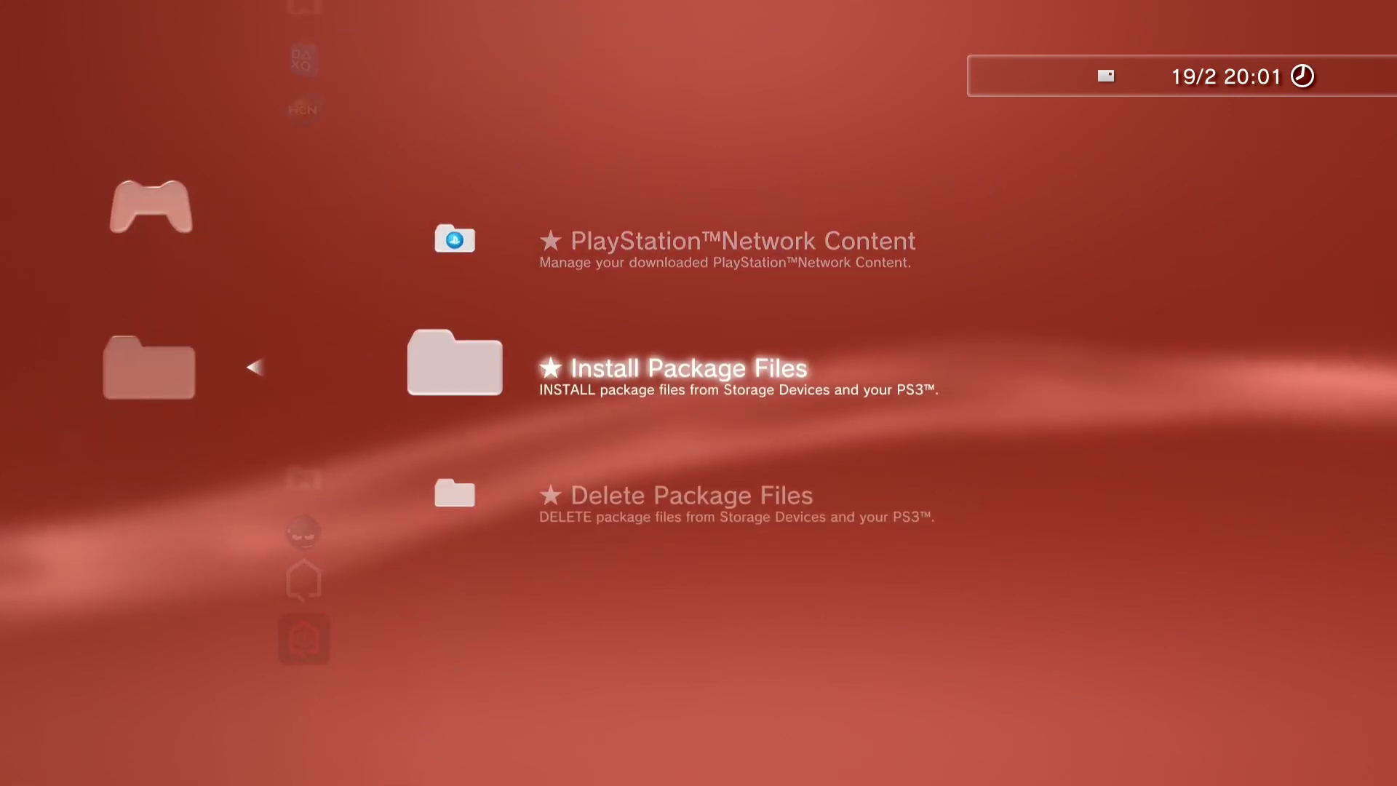
key("Return")
key("Down")
key("Down")
key("Return")
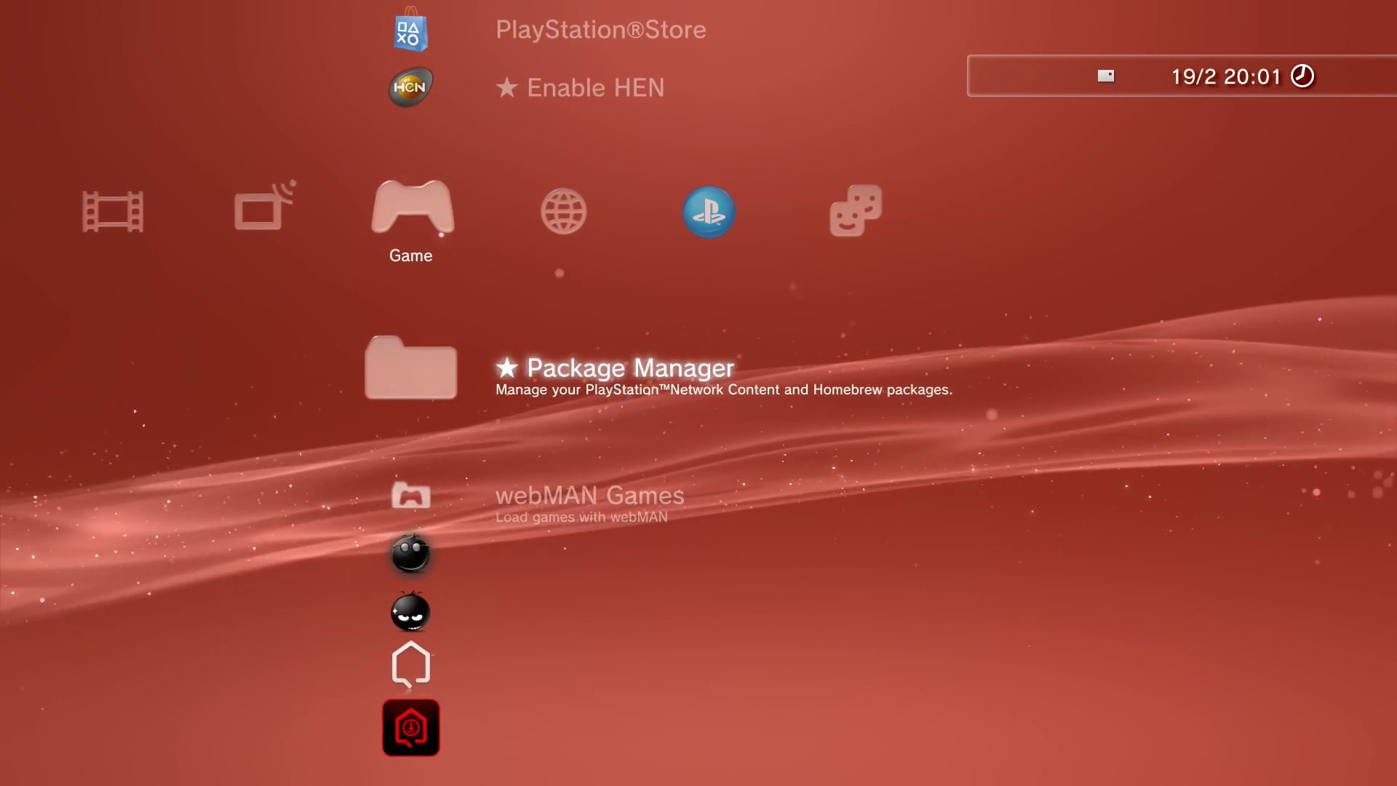
key("Down")
key("Down")
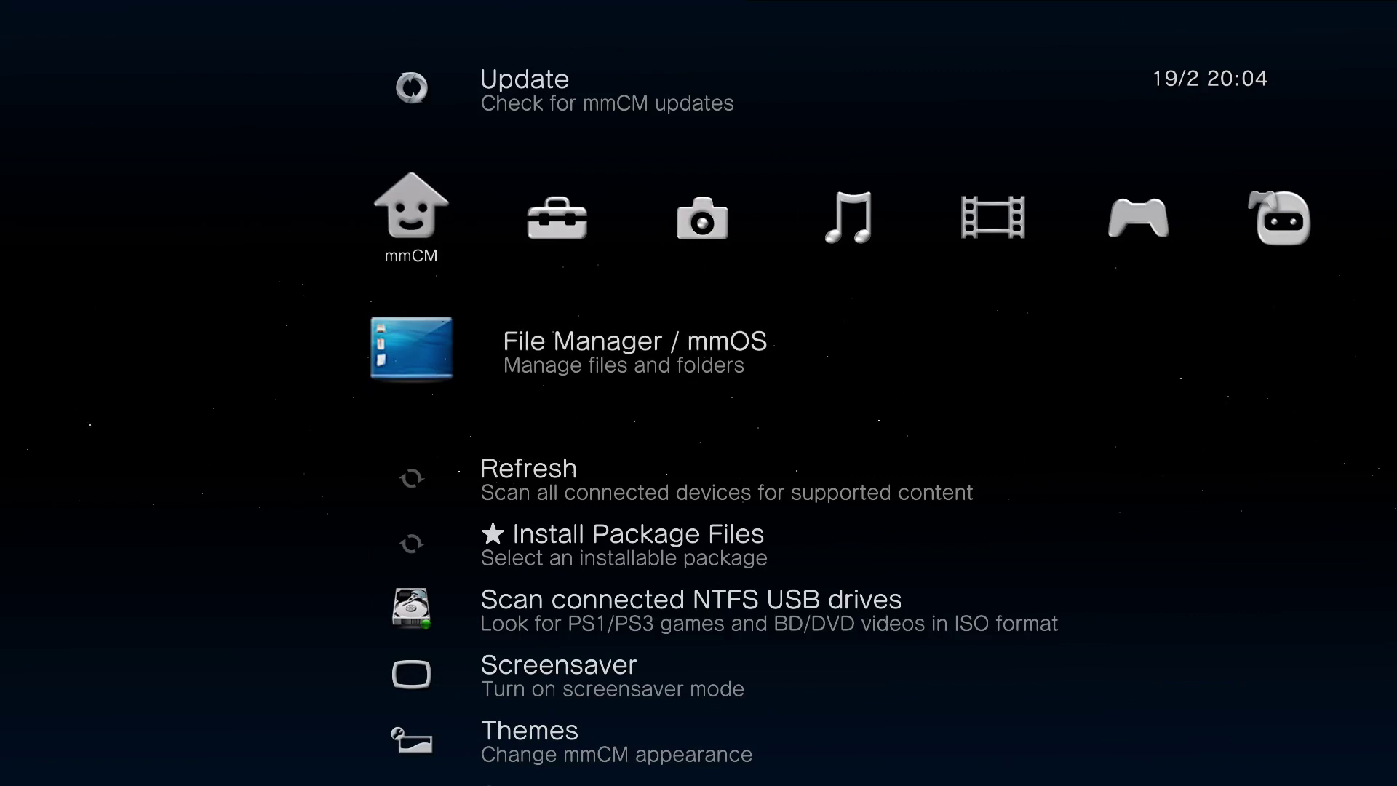
Choose File Manager / mmOS in the mmCM column
key("Return")
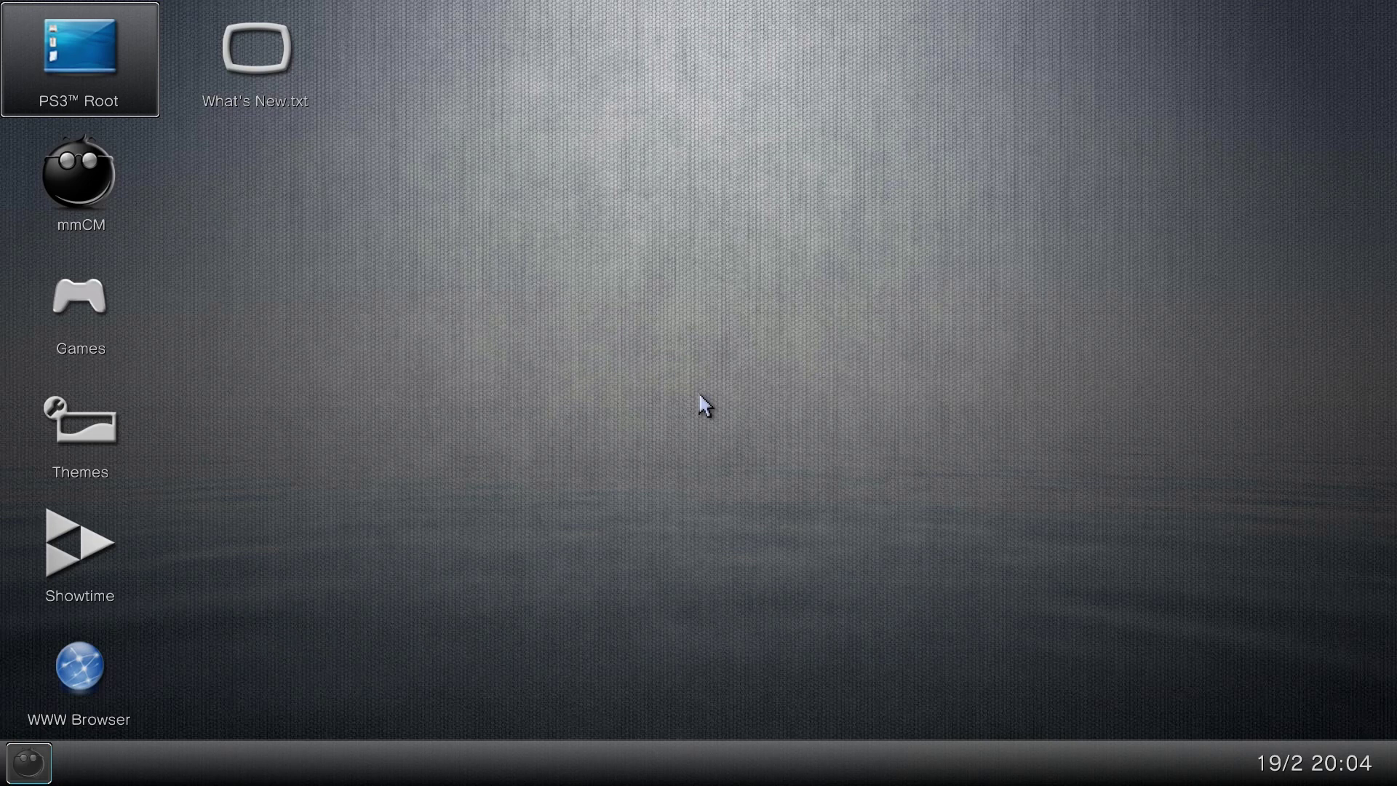
Browse from PS3 Root into dev_hdd0 and then its game folder
double_click(55, 47)
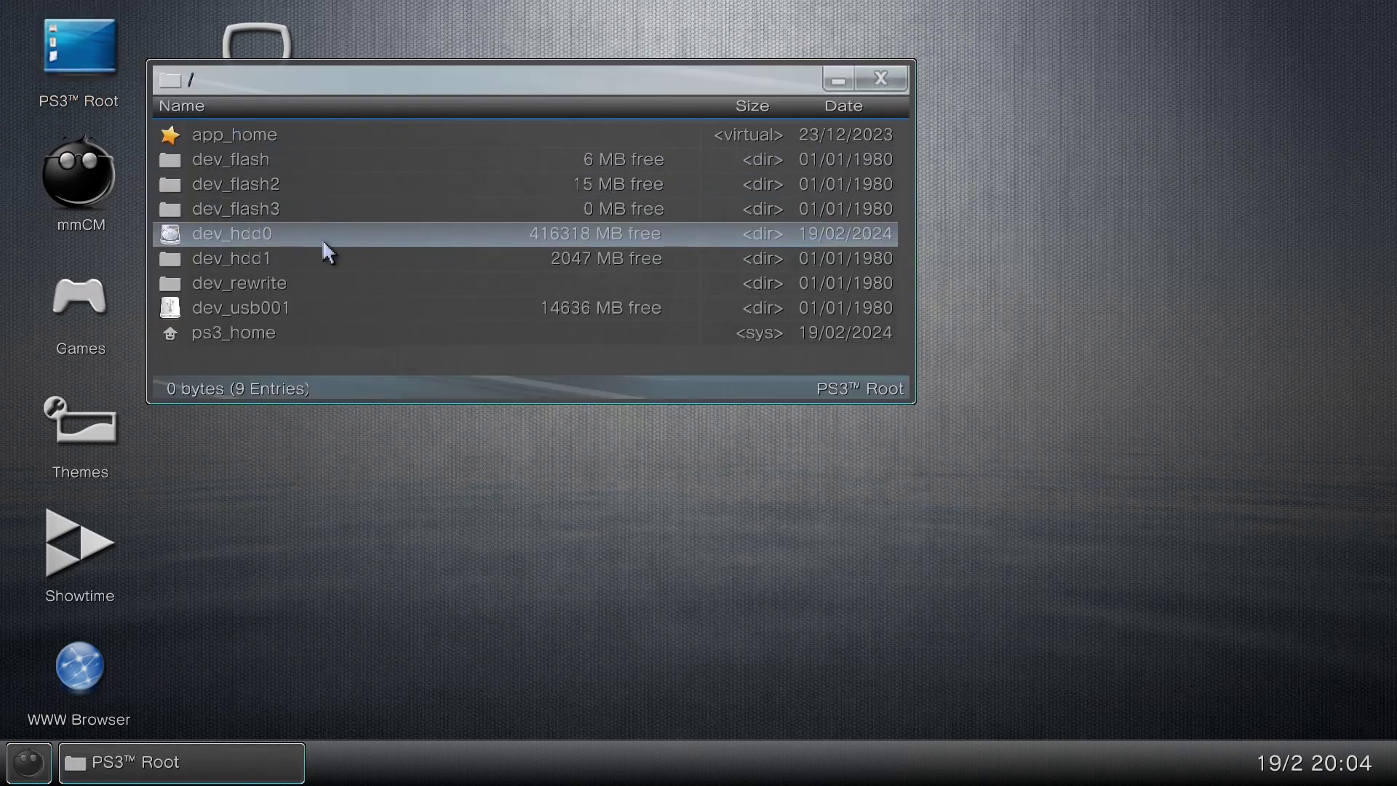
left_click(261, 234)
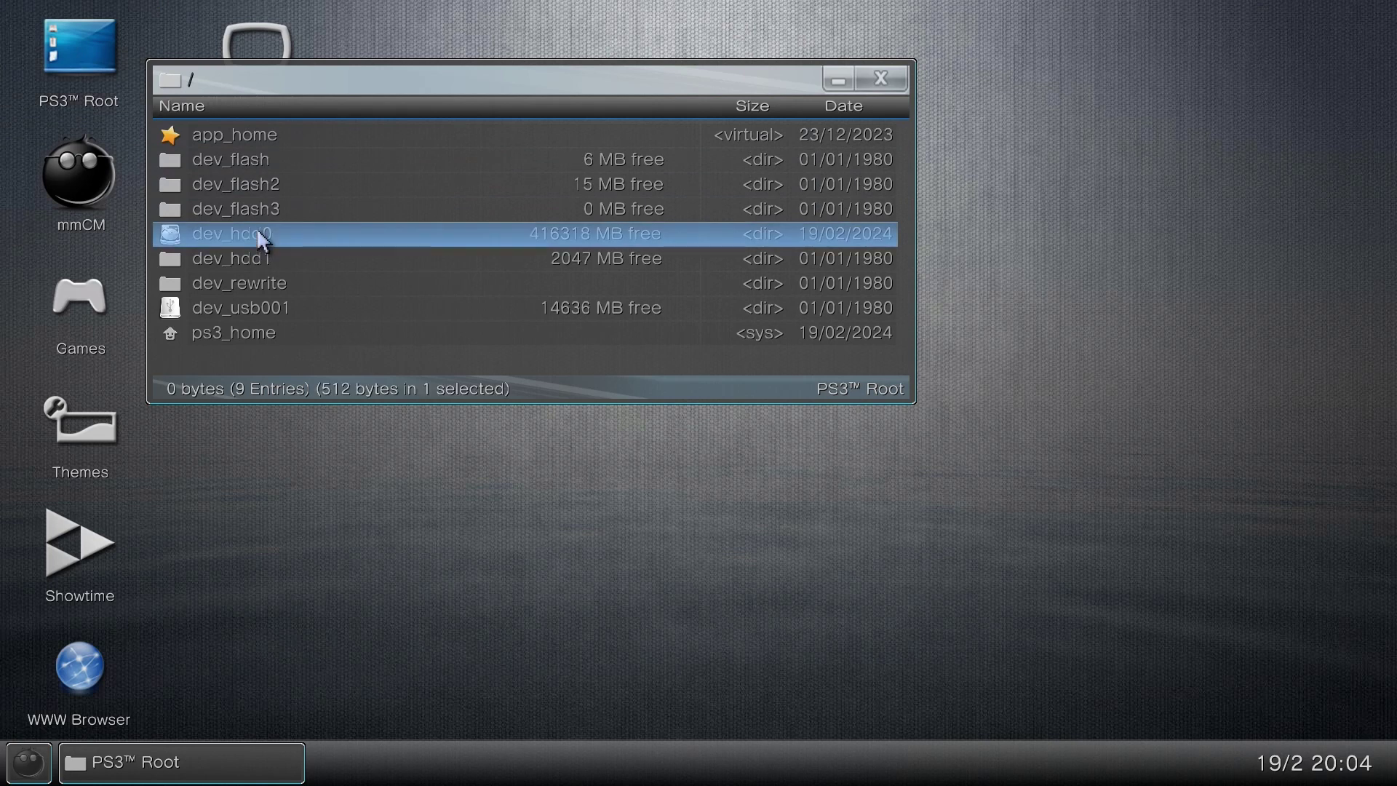
double_click(260, 234)
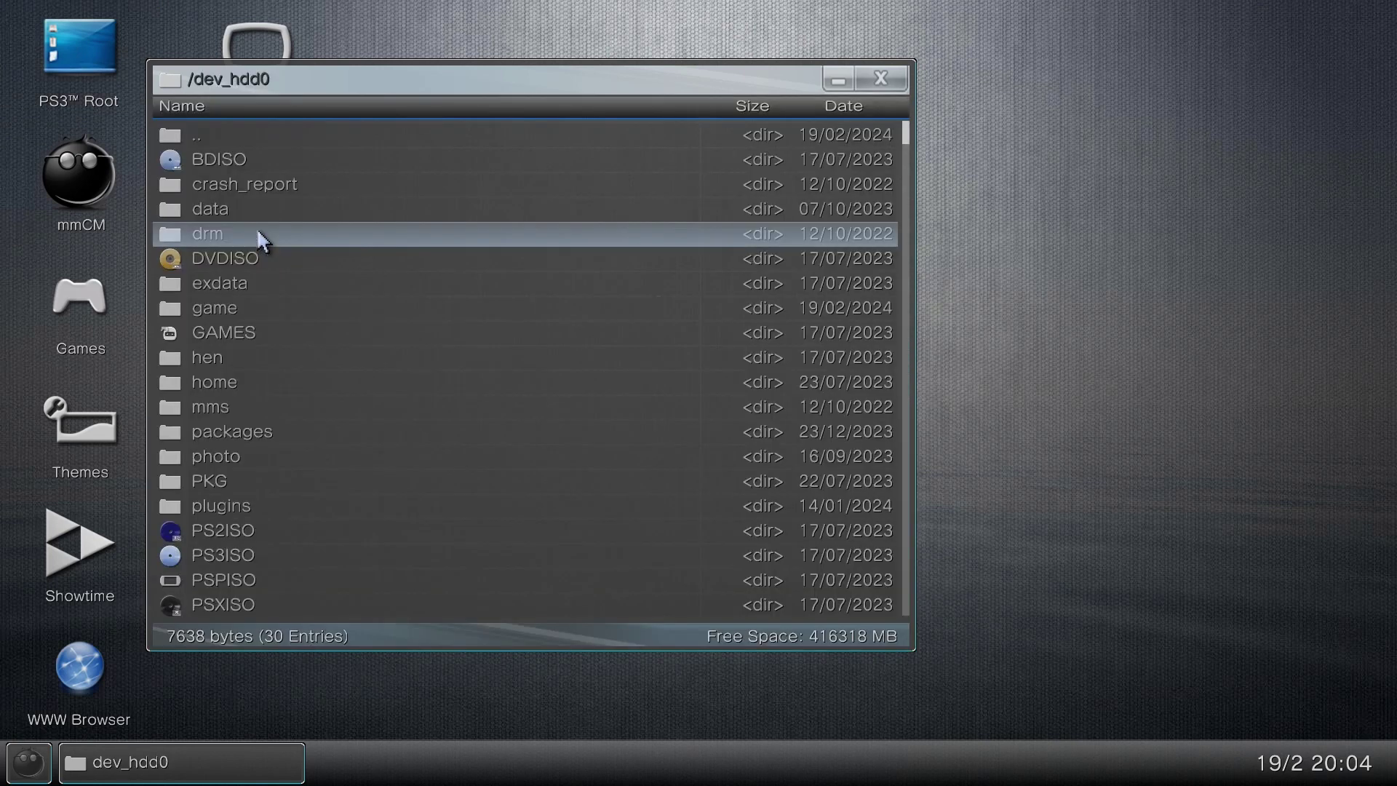
left_click(262, 309)
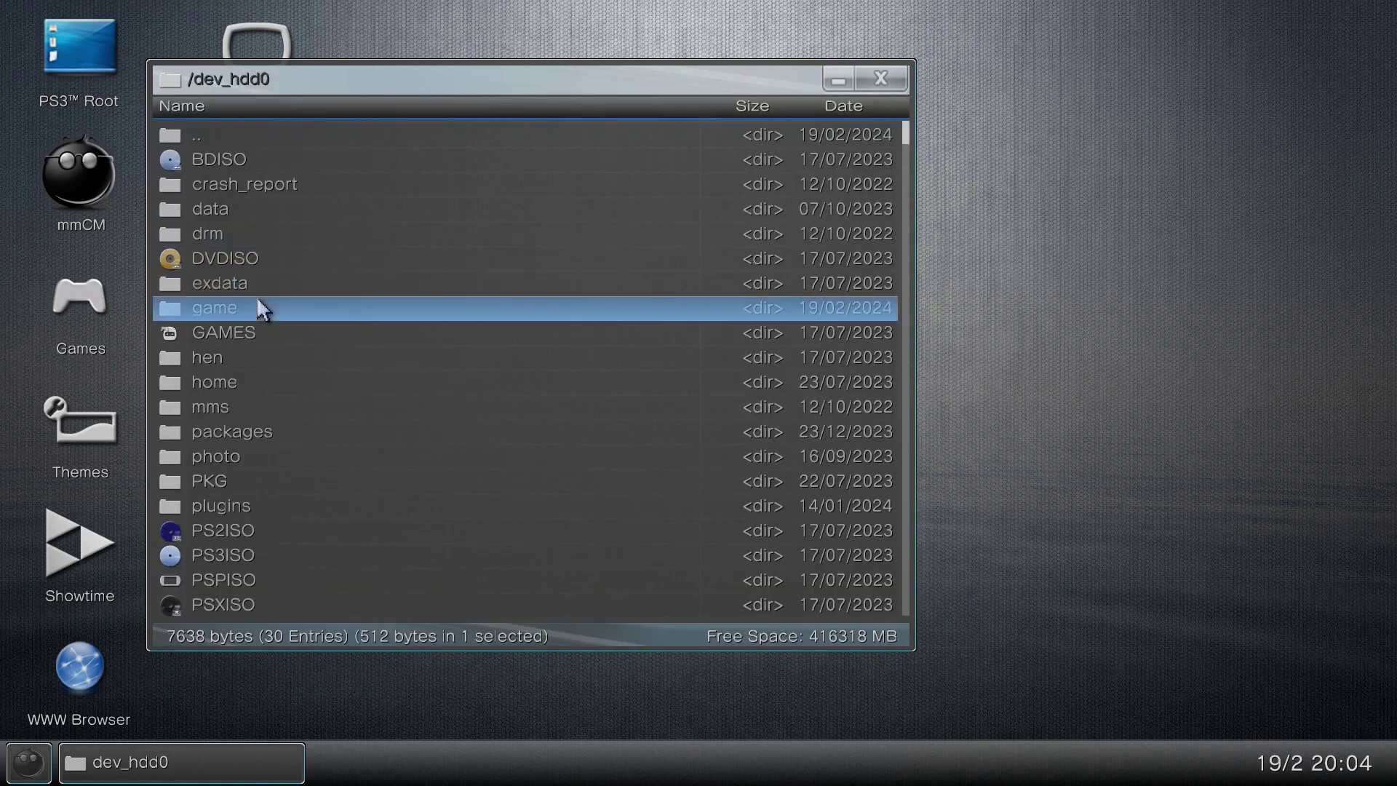
double_click(260, 305)
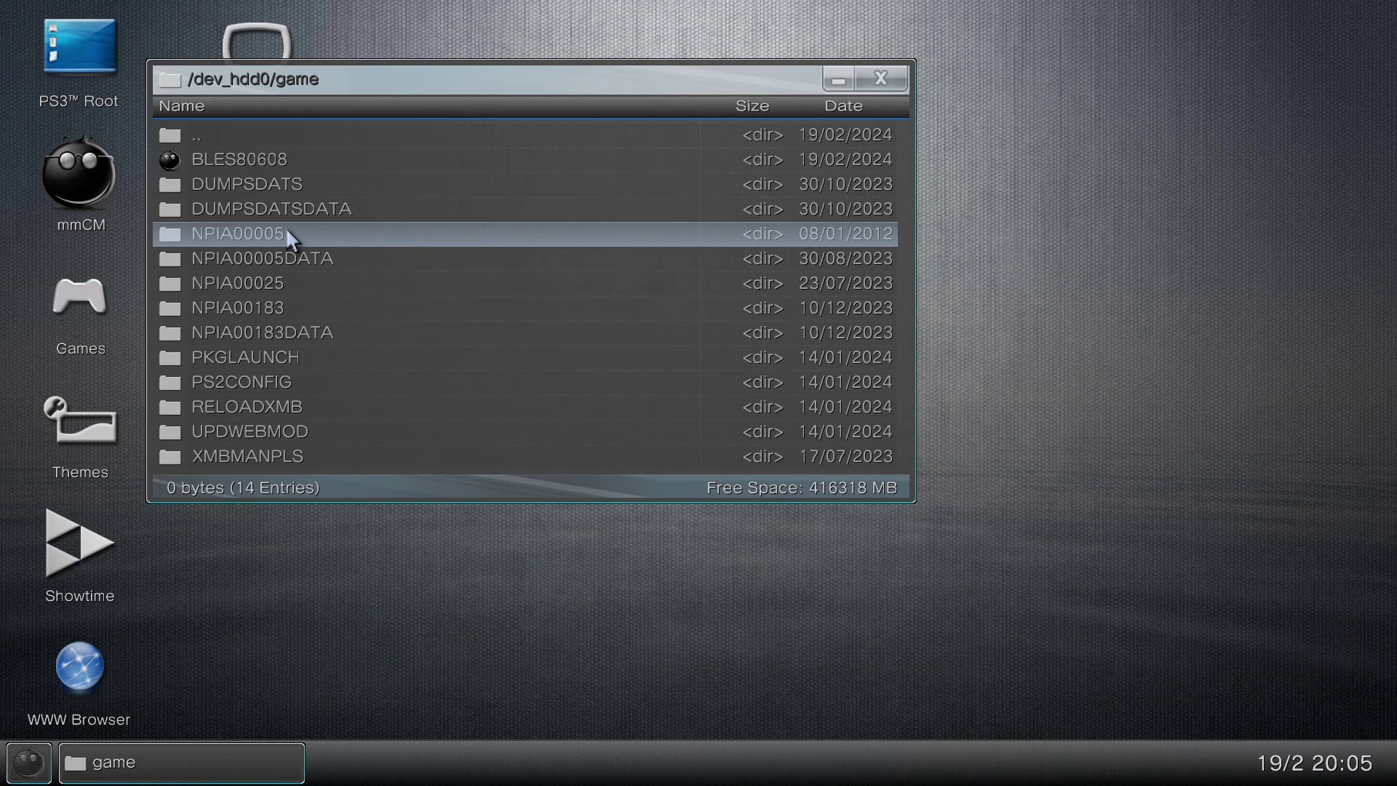
Open NPIA00005 > USRDIR and select the CACHE folder
double_click(347, 232)
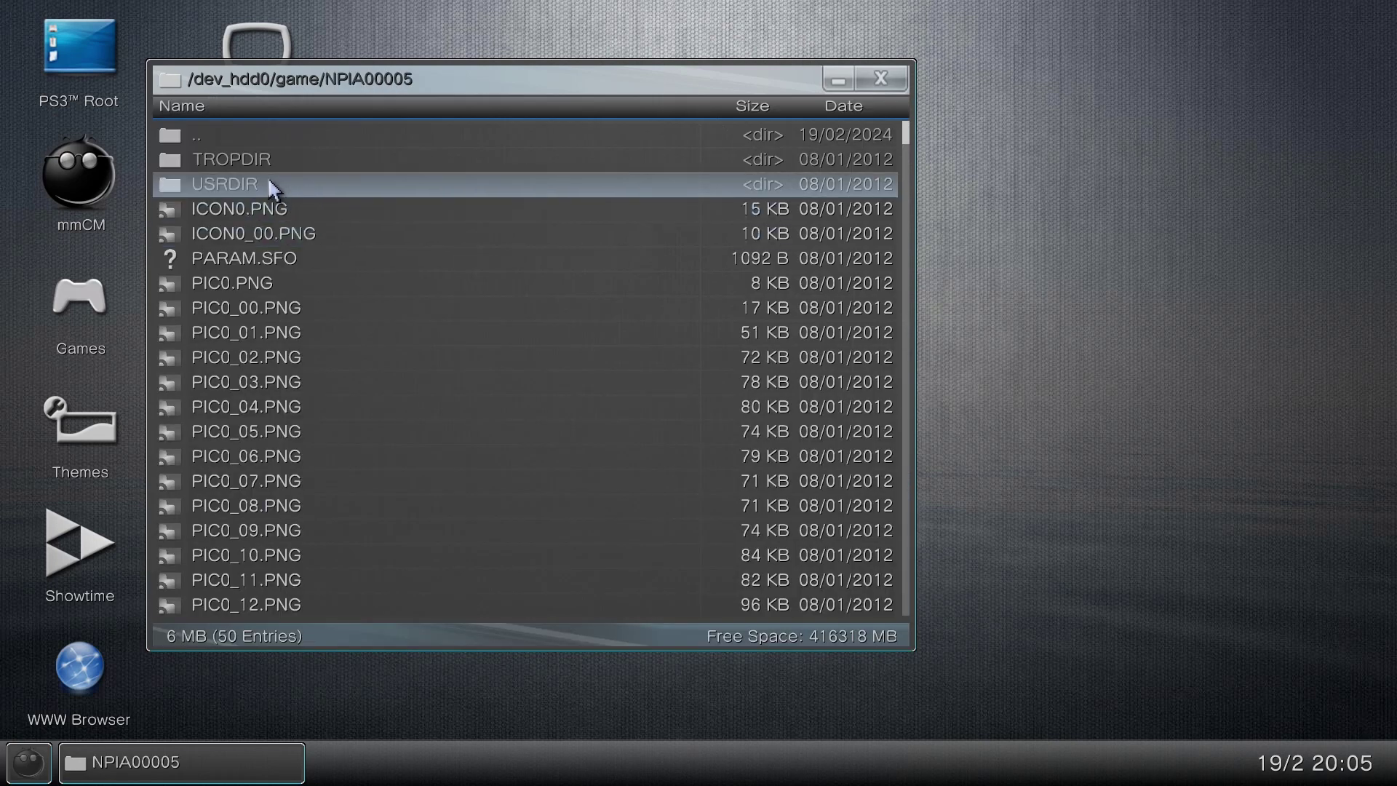
double_click(270, 185)
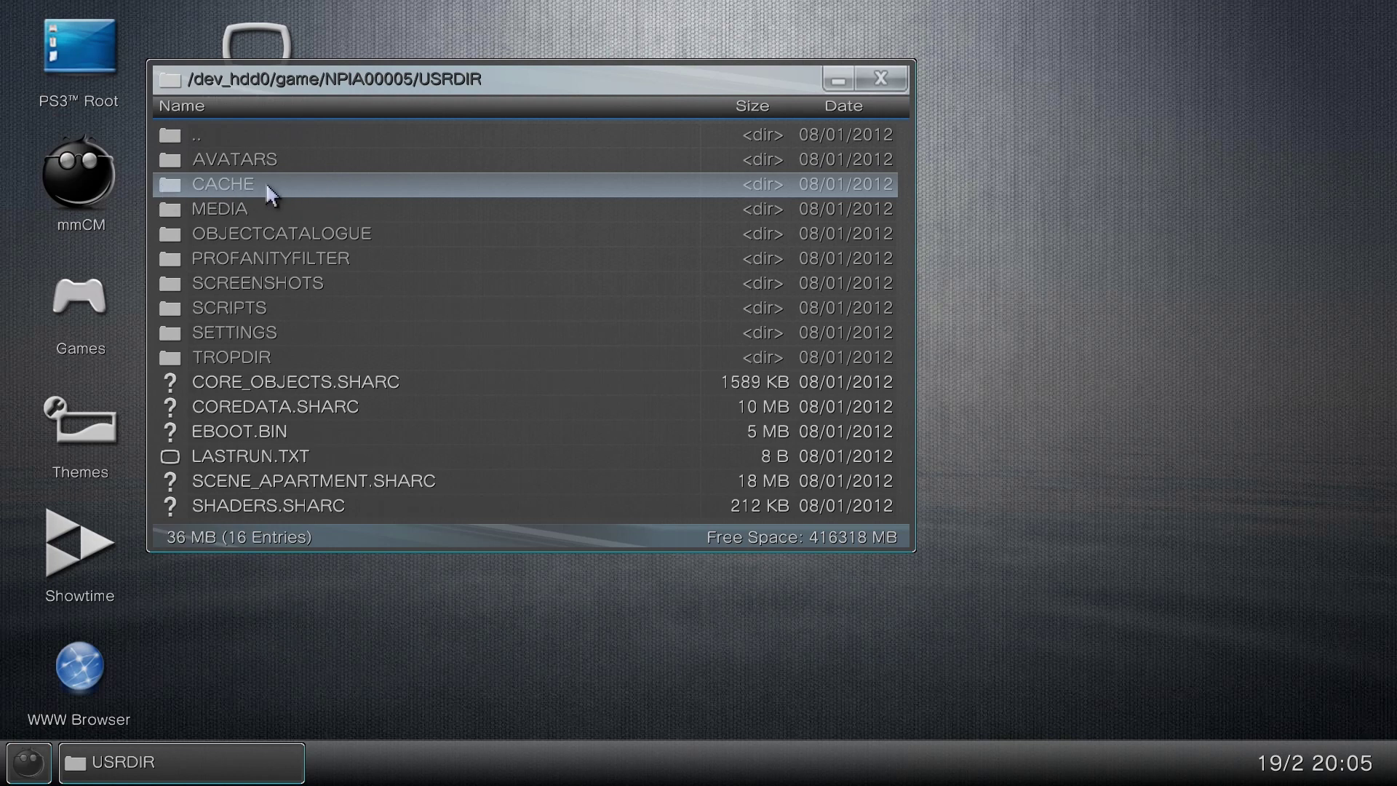
left_click(355, 186)
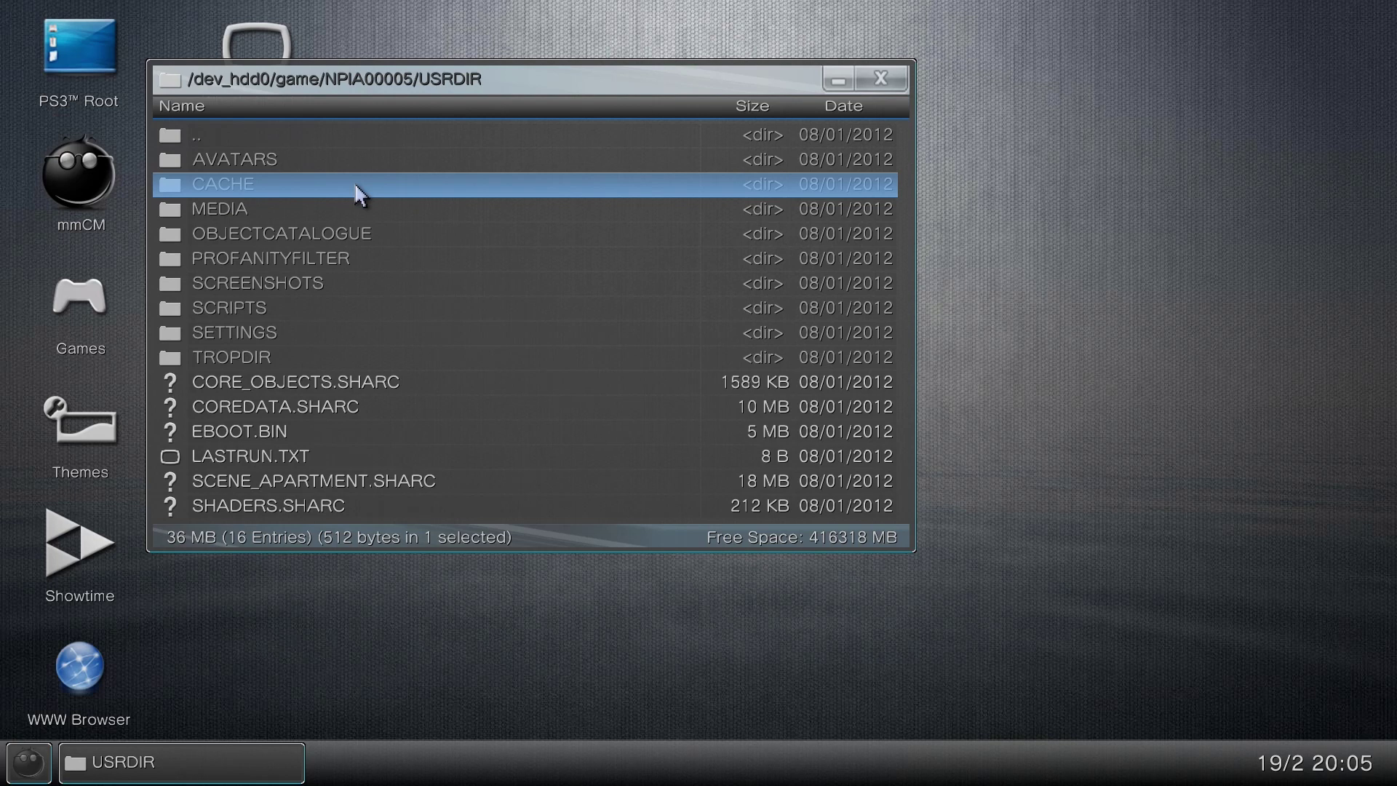
Go up to /dev_hdd0/game and copy the NPIA00005 folder to the clipboard
key("BackSpace")
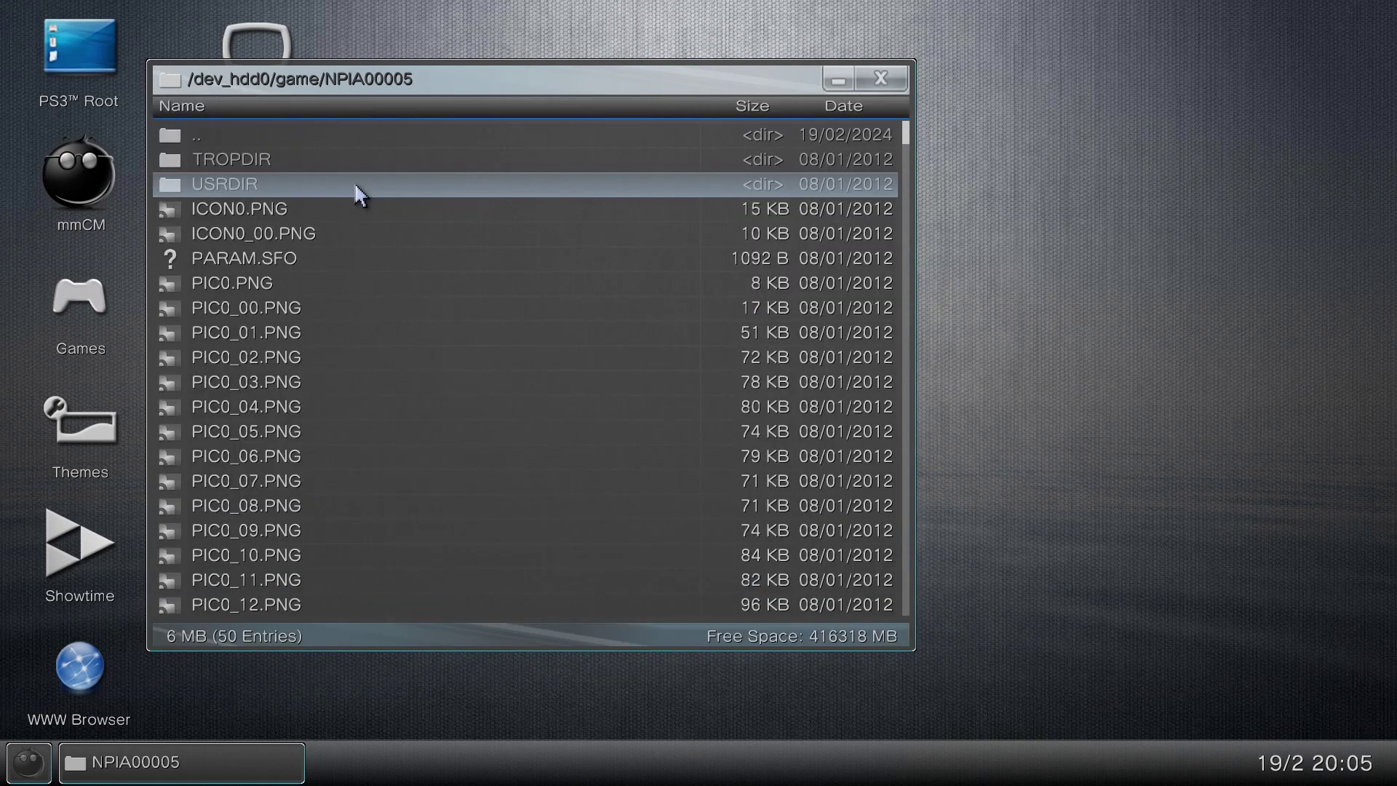
key("BackSpace")
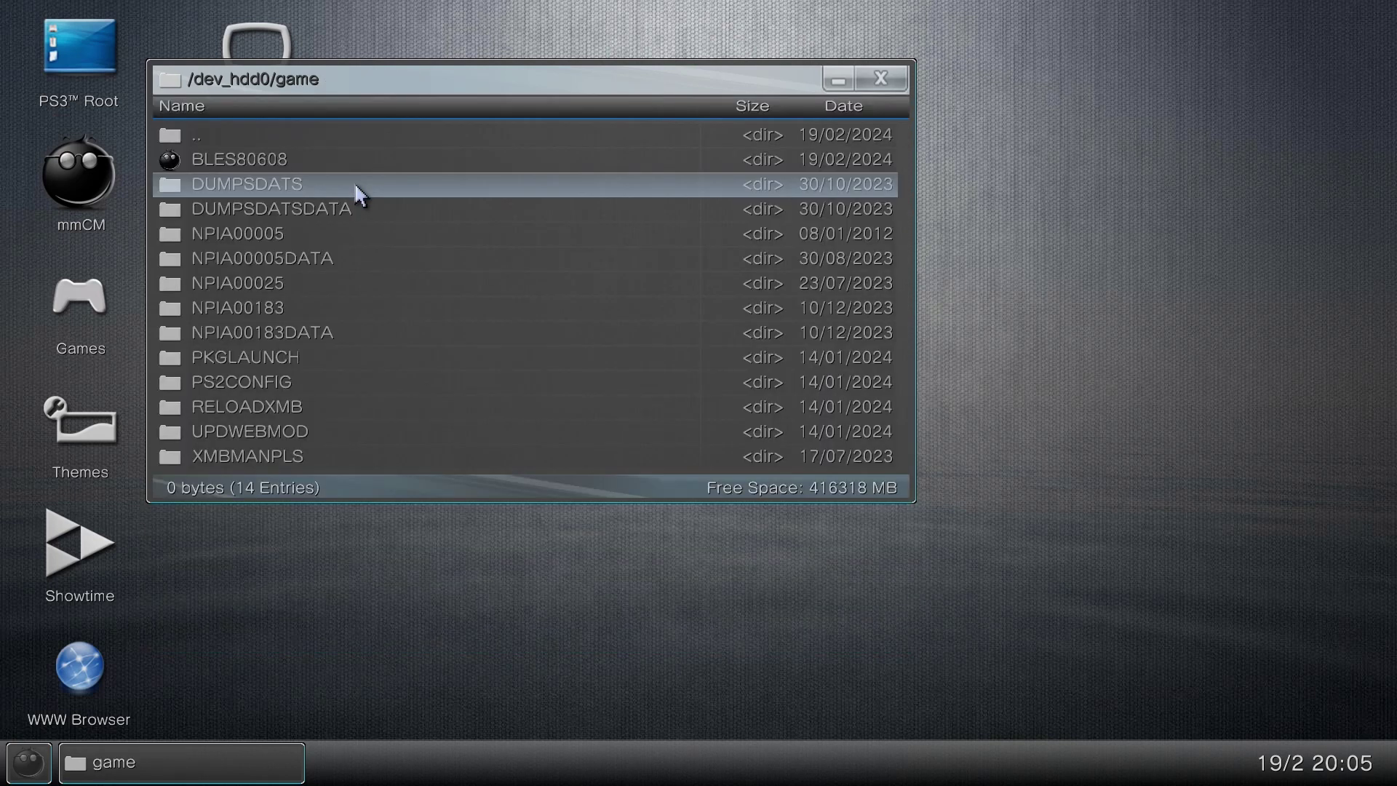
left_click(357, 233)
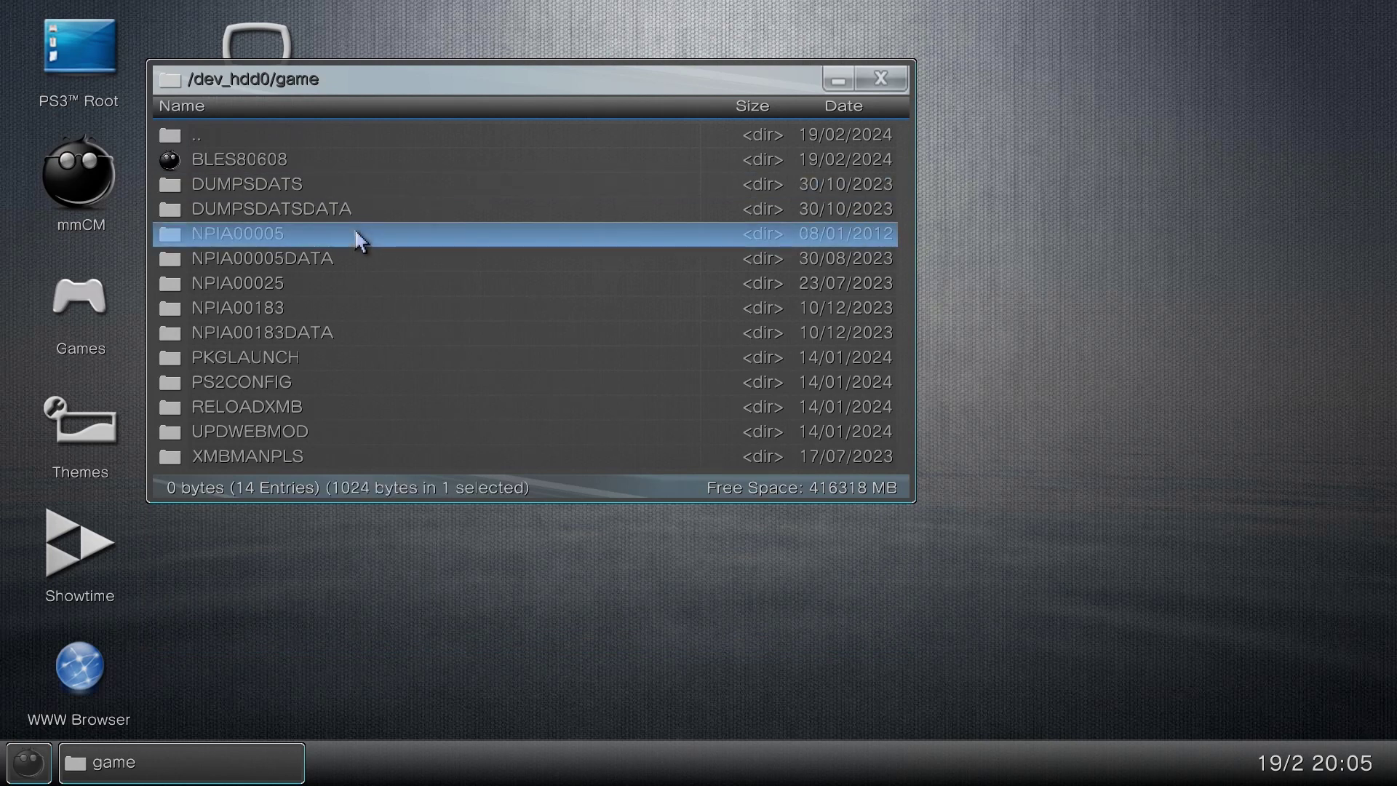
right_click(355, 232)
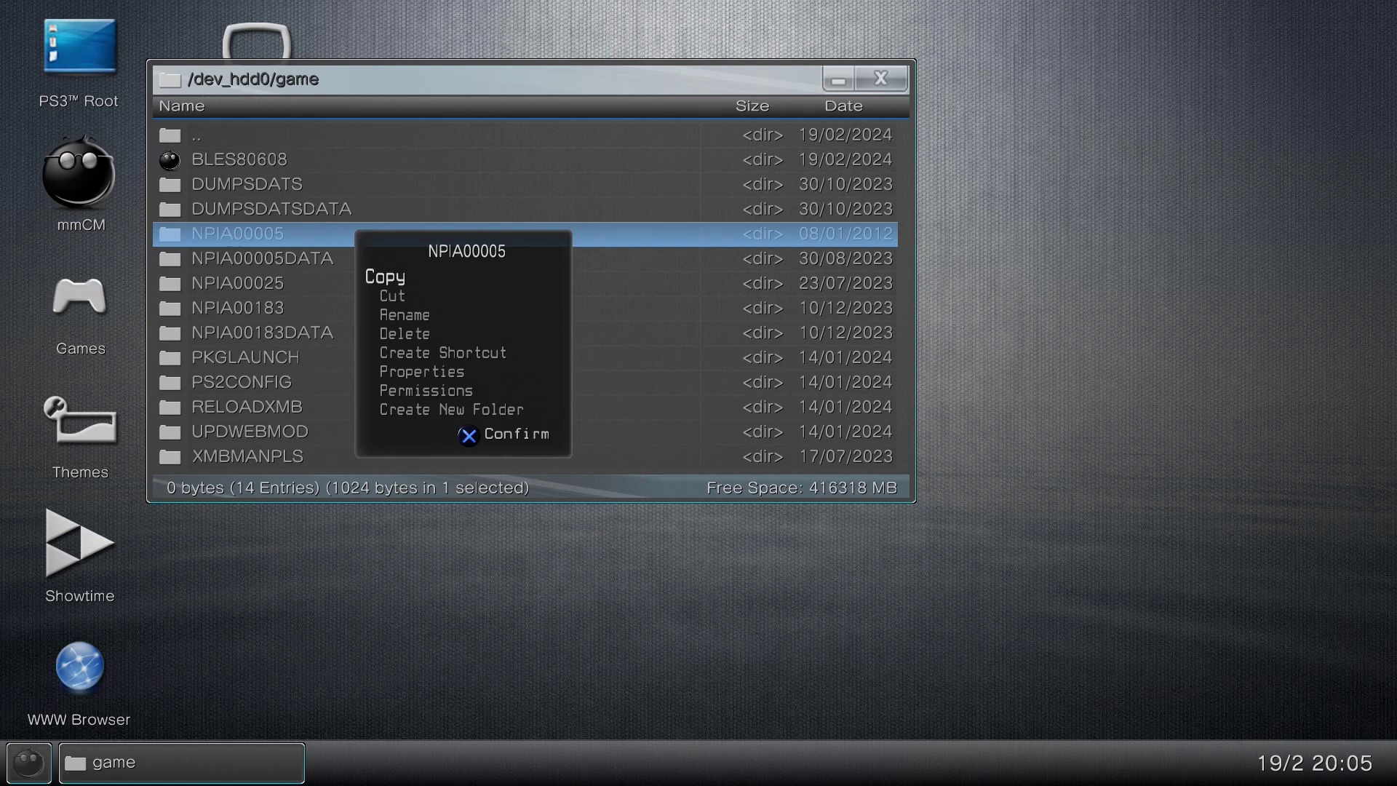
key("Return")
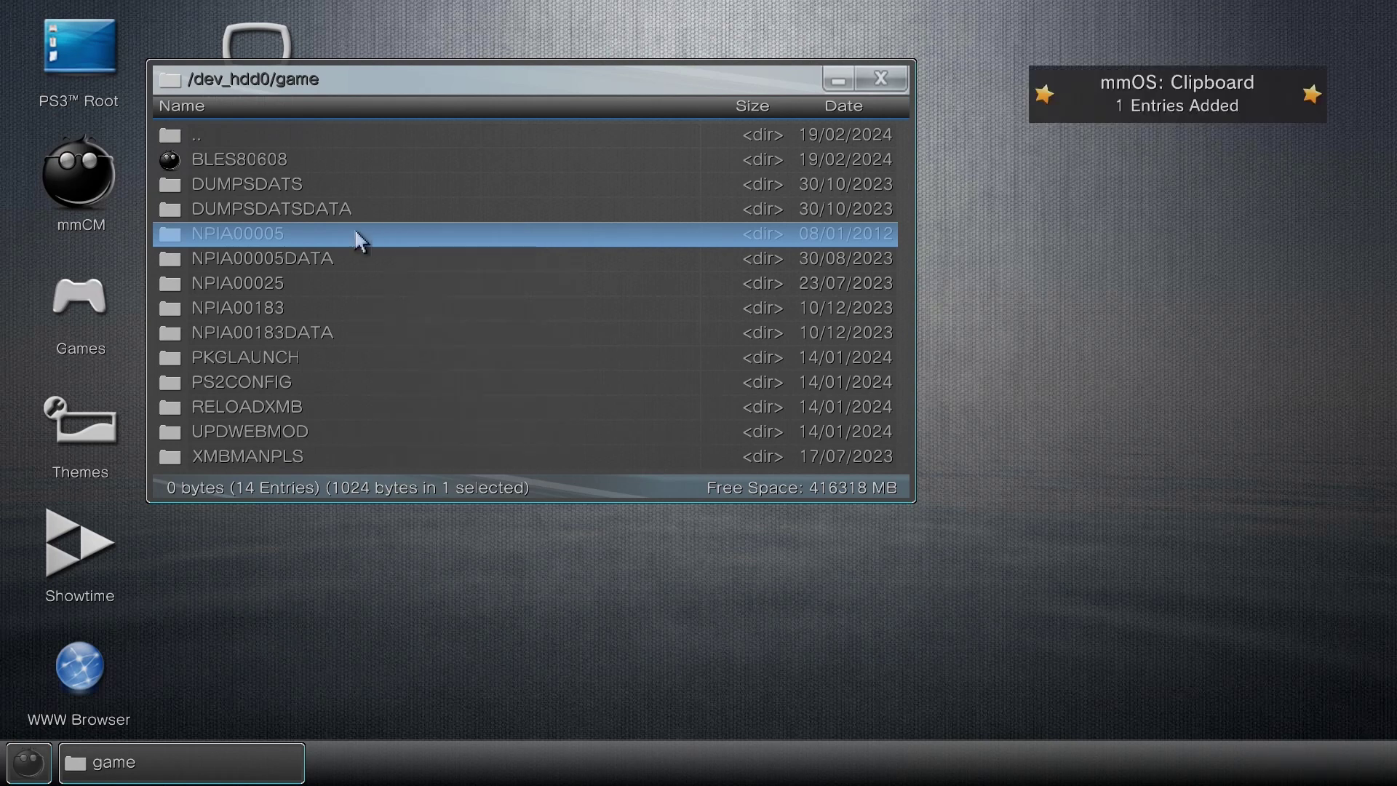
key("BackSpace")
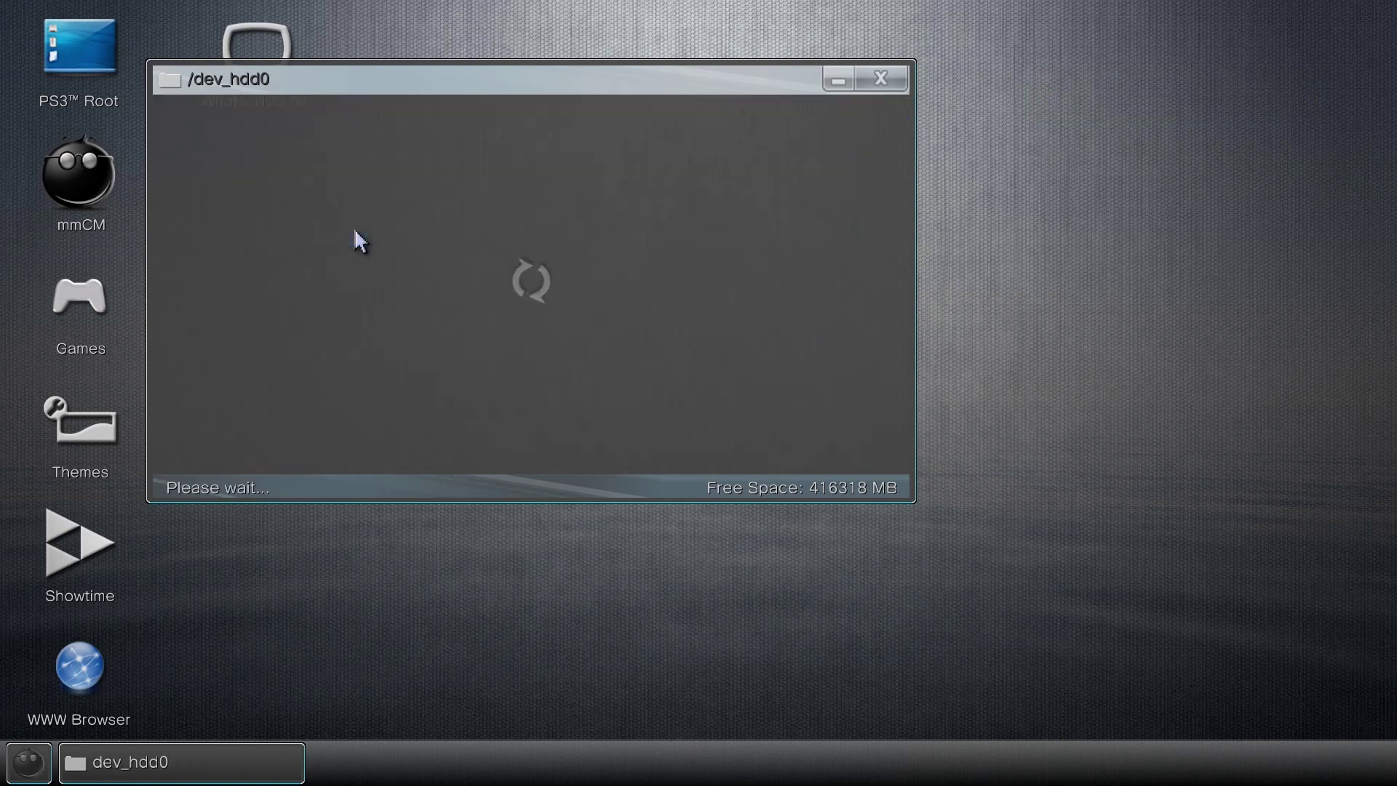
Go up to root and open dev_usb001 to paste NPIA00005 (3038 MB) there
key("BackSpace")
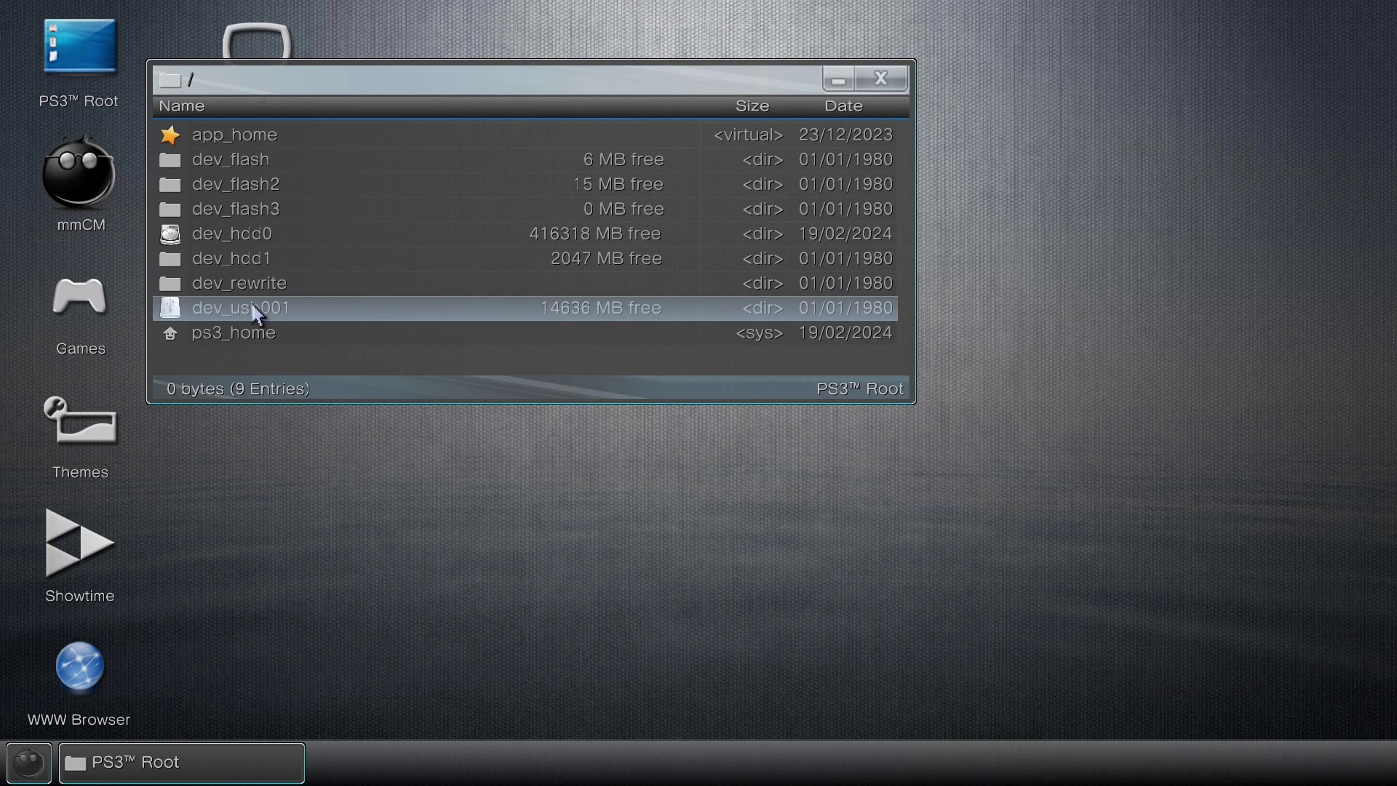
left_click(319, 307)
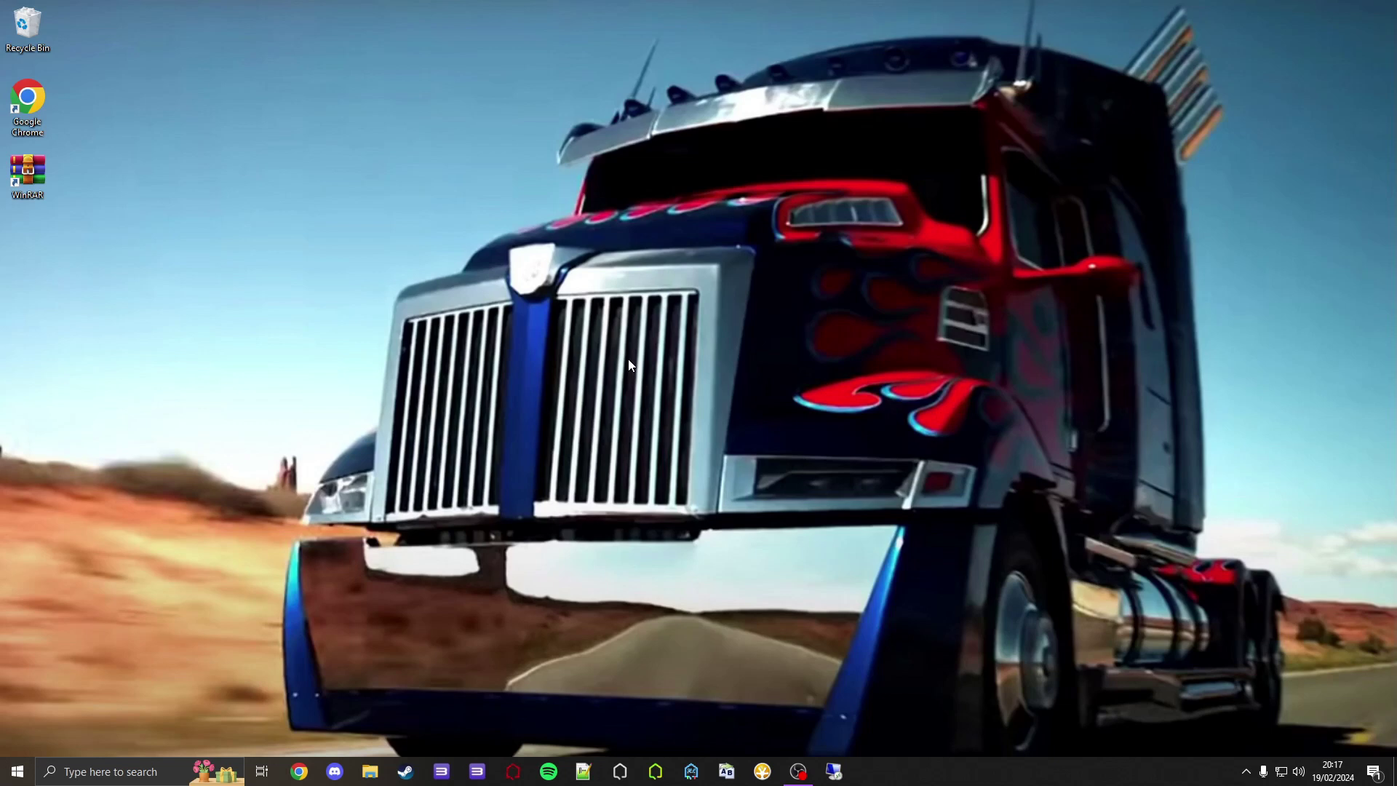
Confirm NPIA00005 (2.96 GB) is on 16GB USB (F:), then open the Desktop folder
left_click(370, 772)
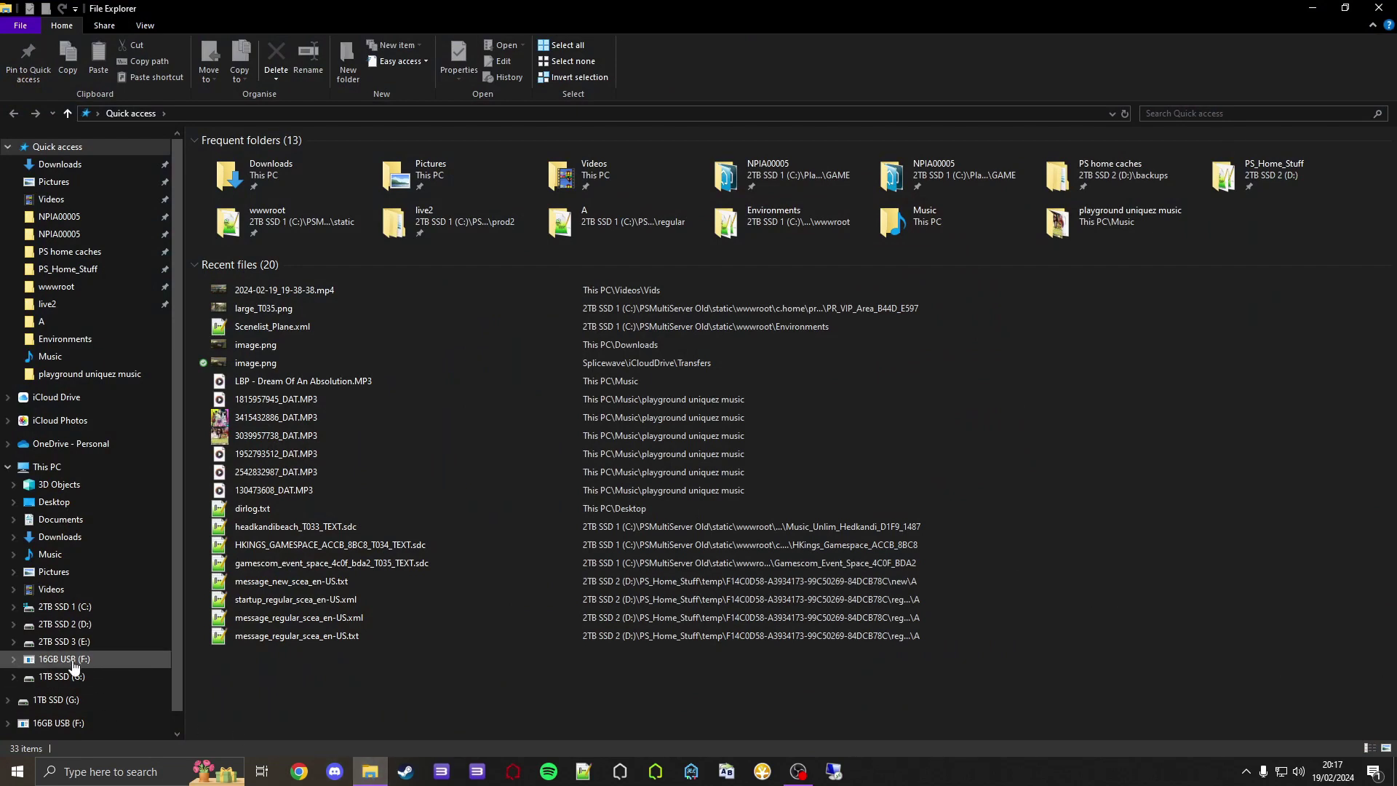
left_click(75, 663)
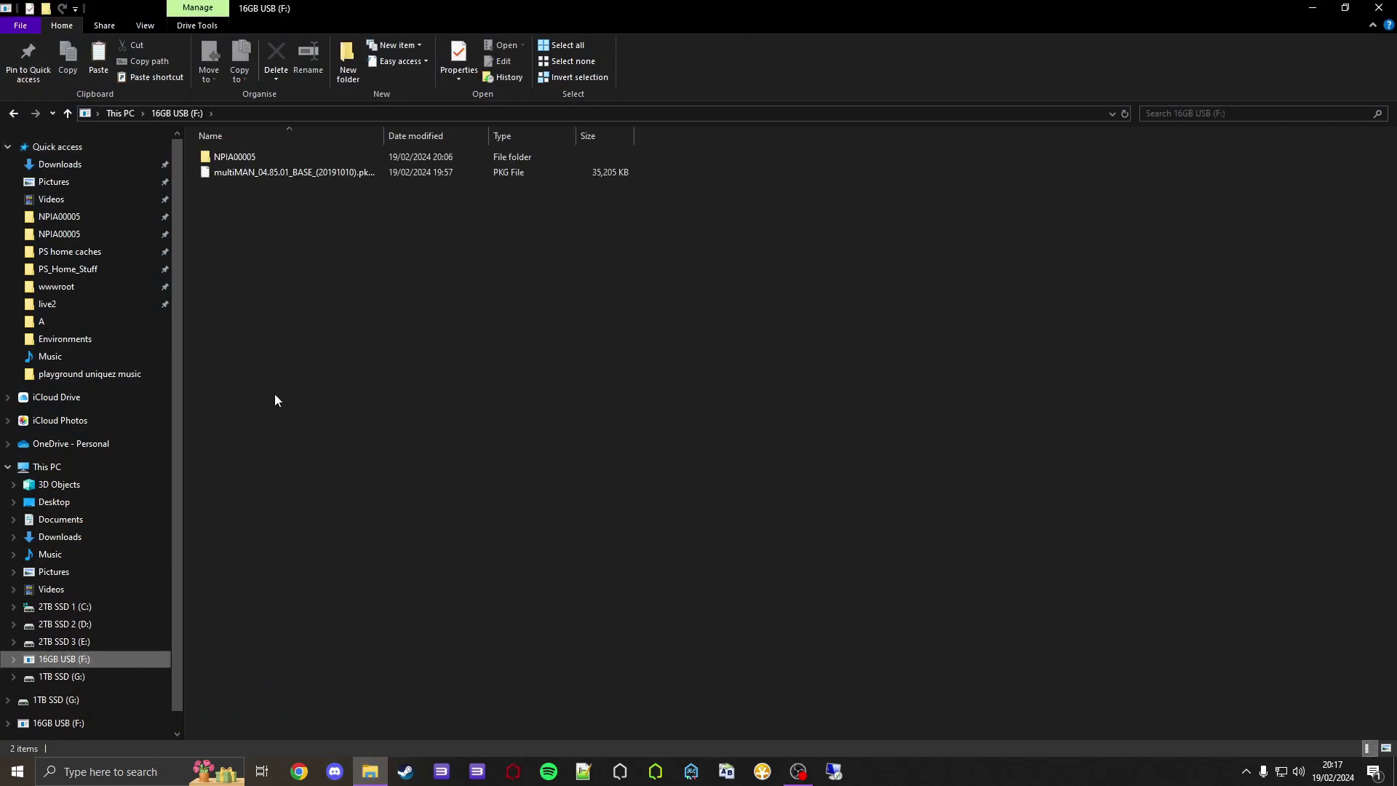
left_click(243, 160)
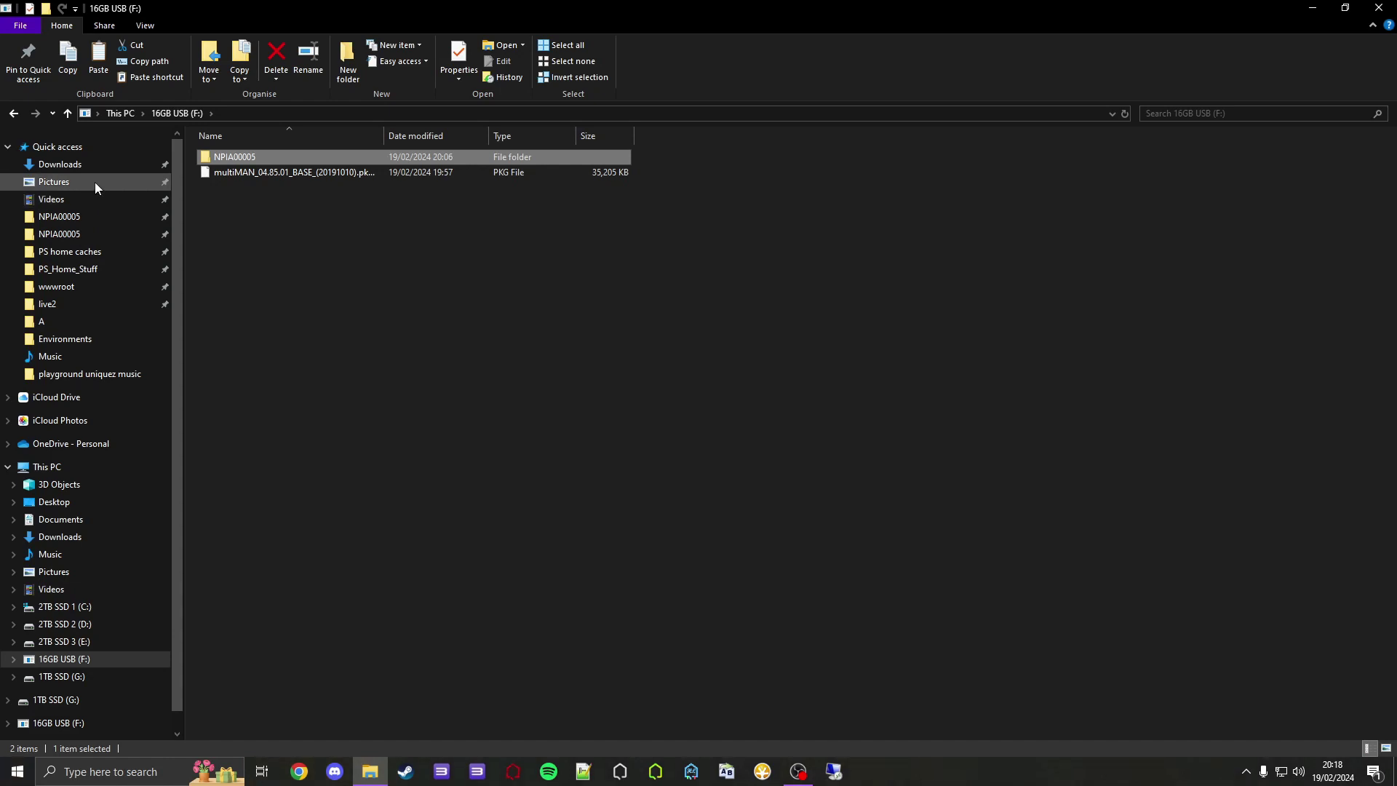
left_click(99, 508)
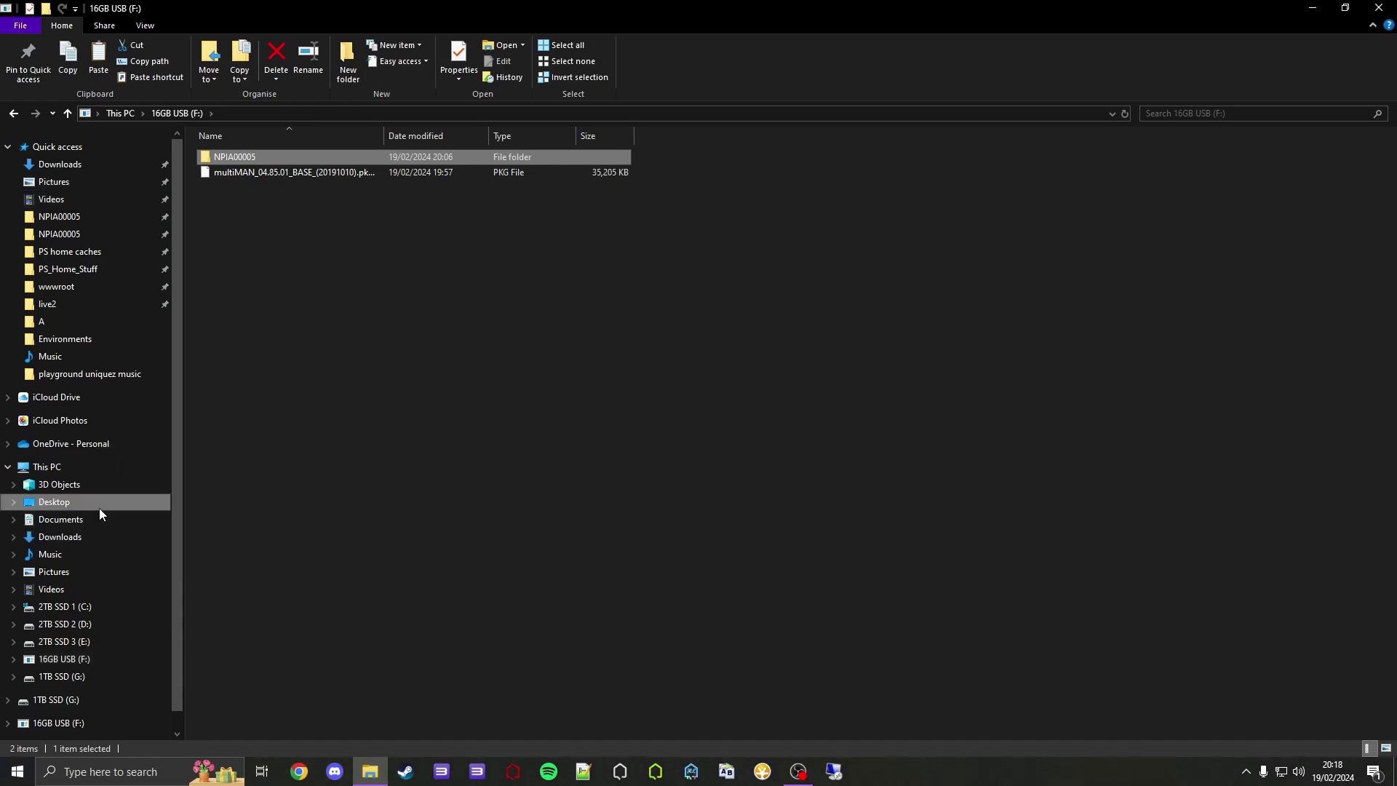
Create a new Desktop folder named 'Cache upload'
right_click(343, 476)
mouse_move(473, 677)
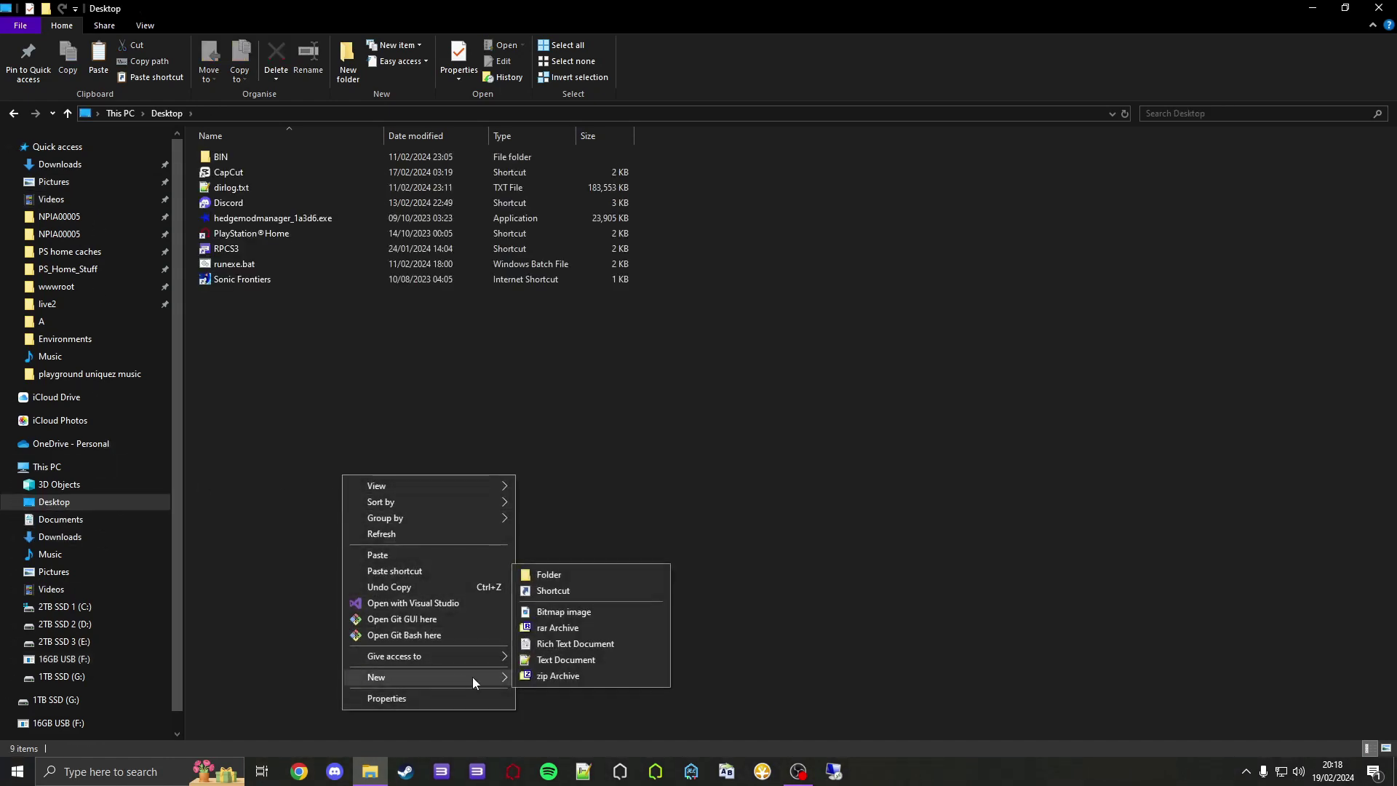
left_click(574, 572)
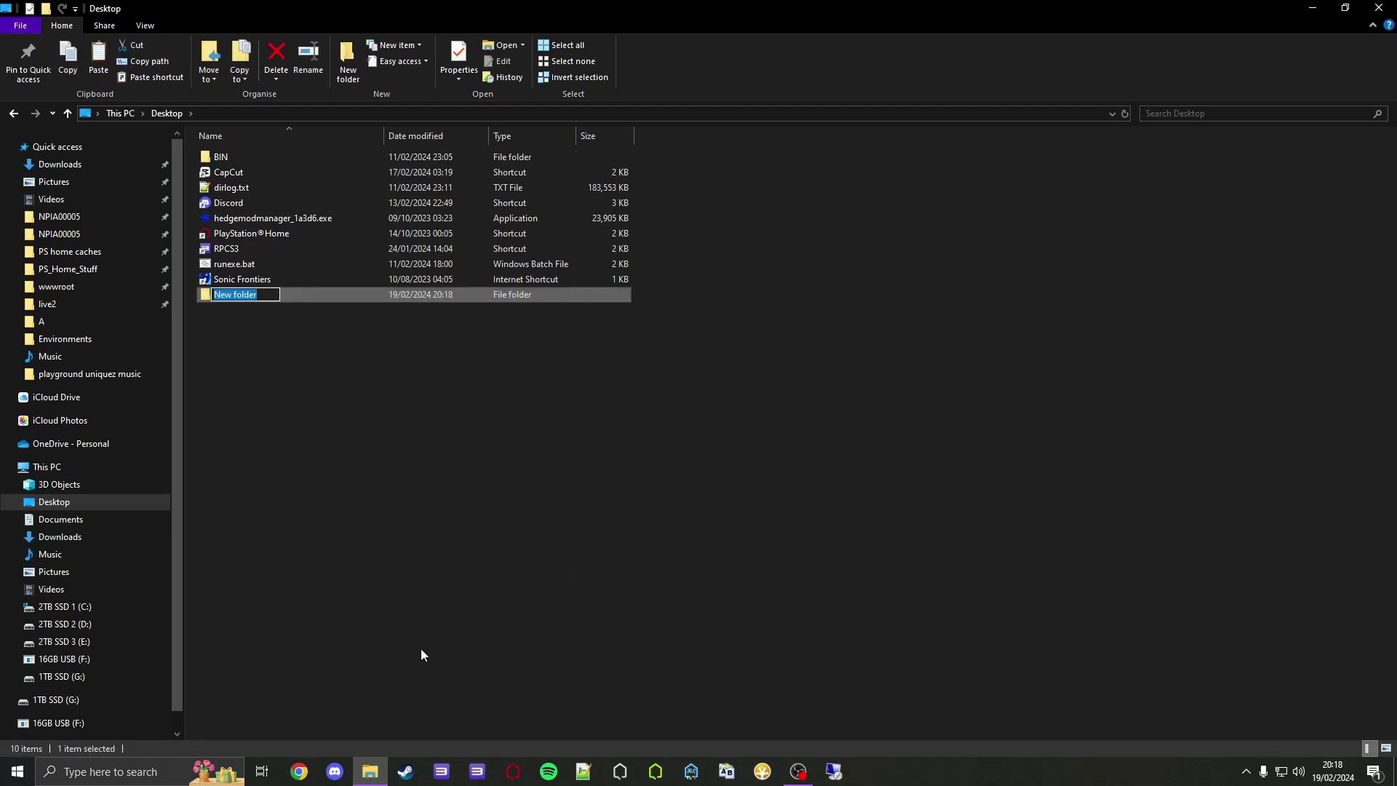
type("Cache upload")
key("Return")
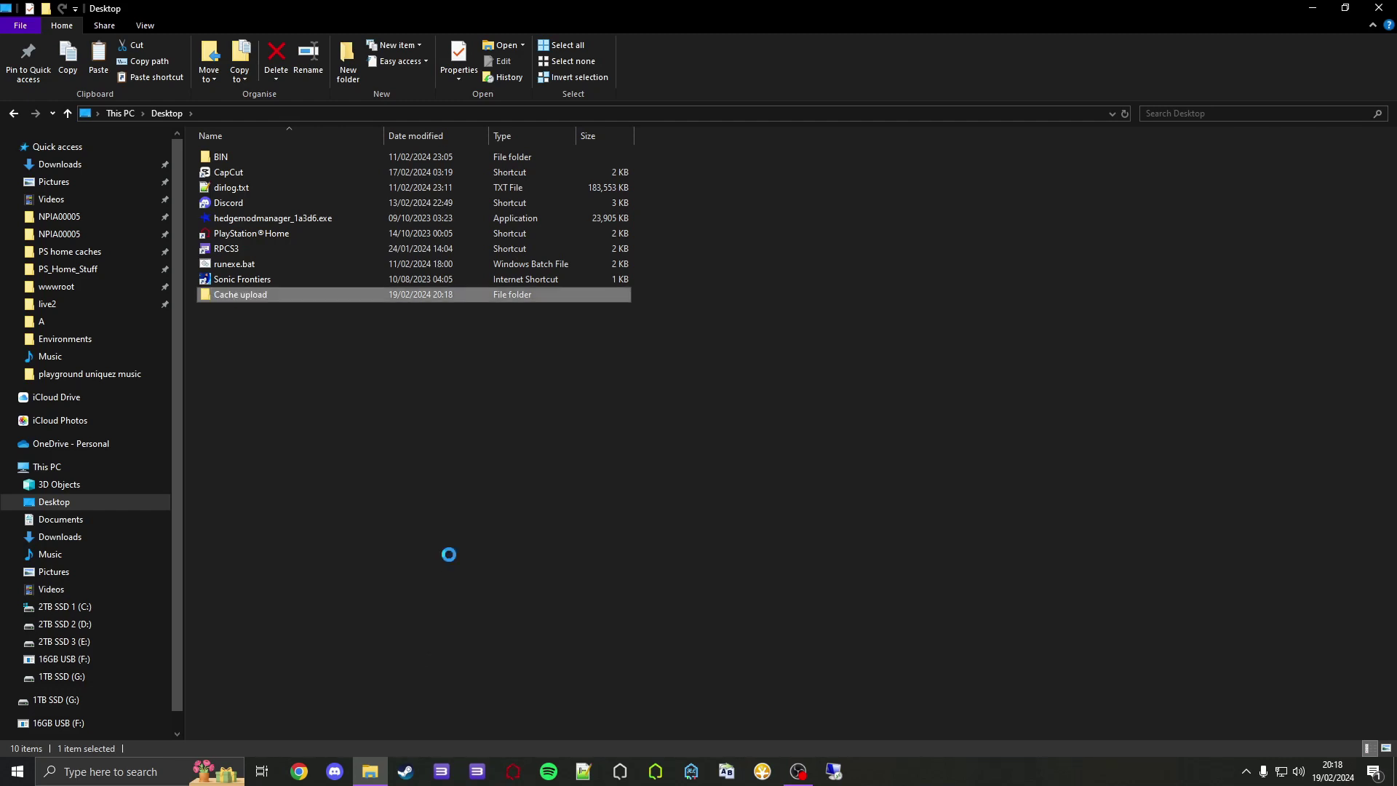
Paste the copied NPIA00005 folder into the Cache upload folder
key("Return")
right_click(454, 294)
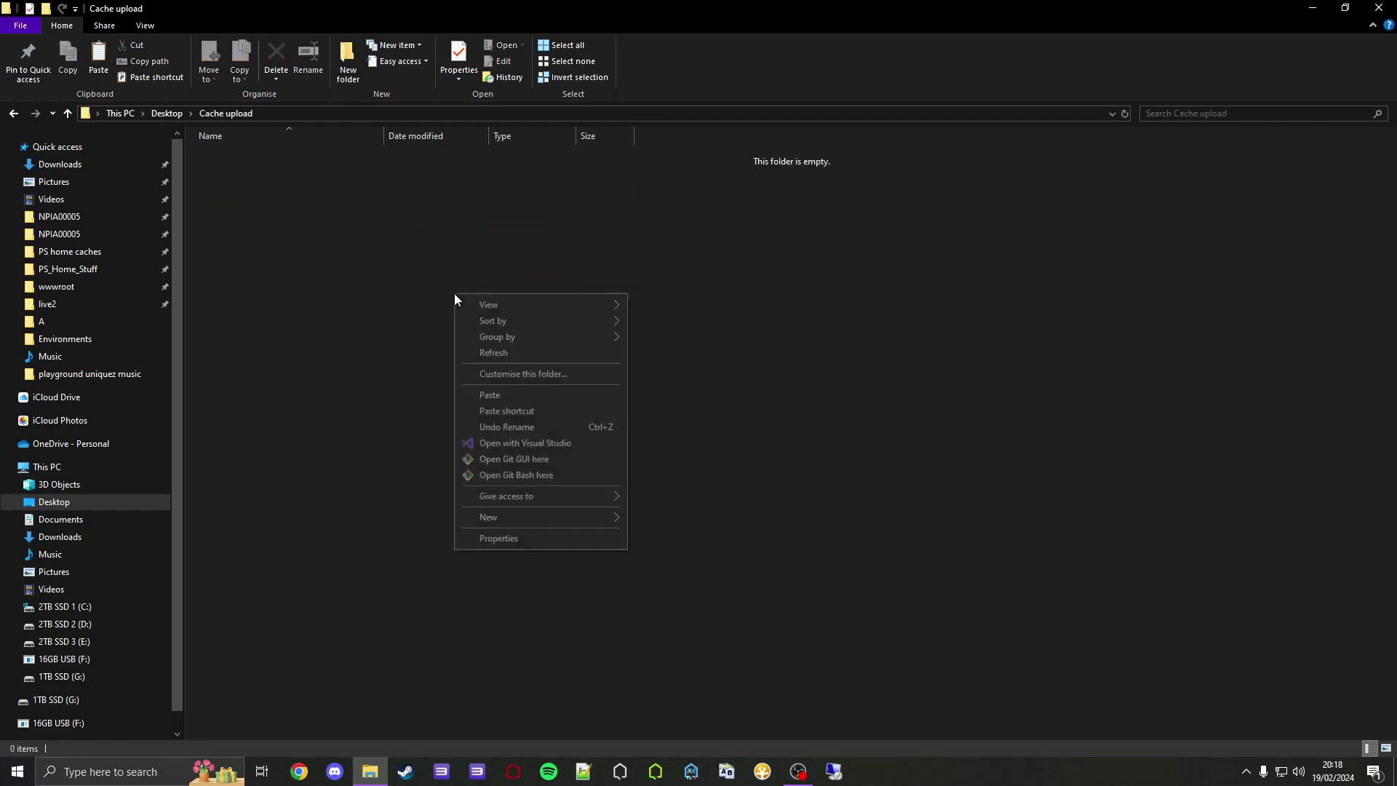
left_click(498, 395)
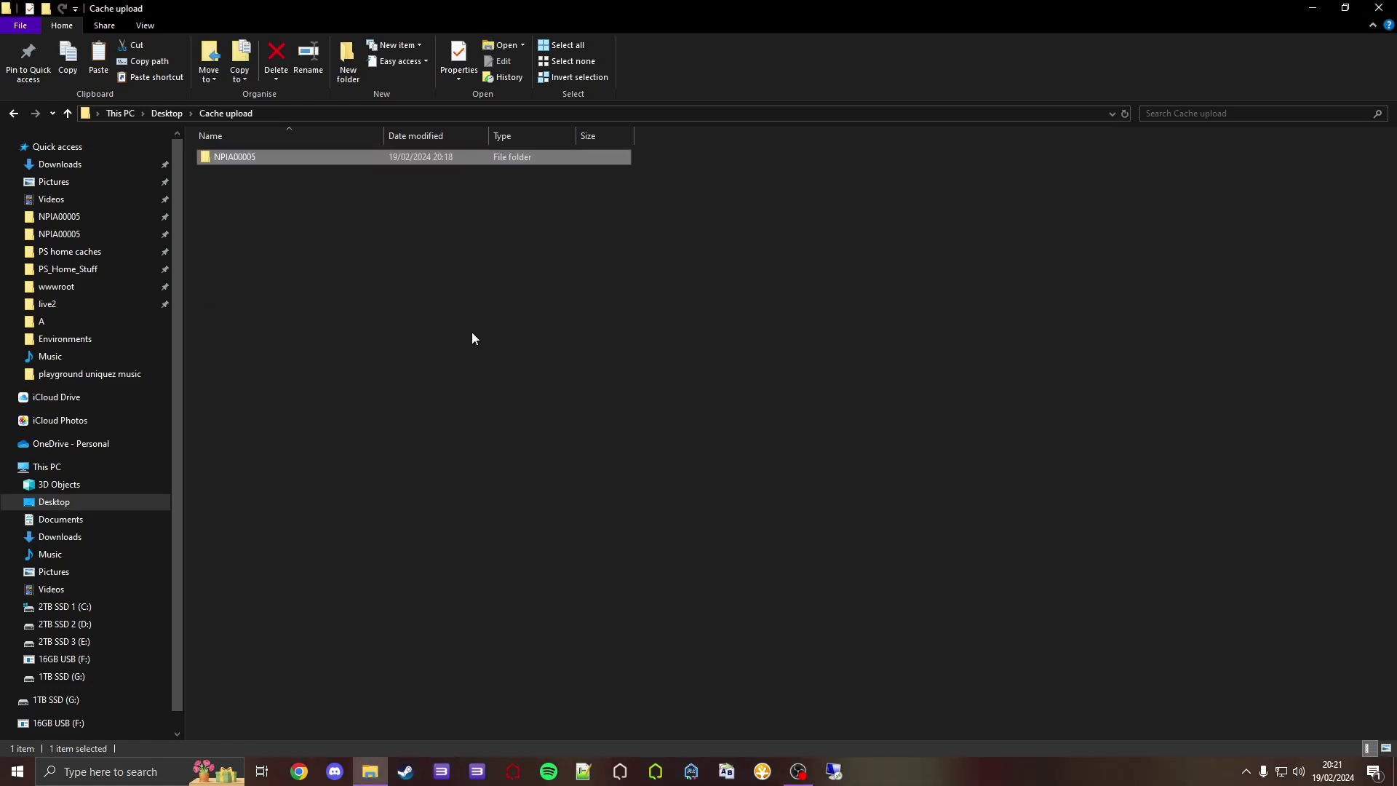
Archive the NPIA00005 folder with WinRAR's Add to "NPIA00005.rar", producing a 2.16 GB RAR
right_click(297, 158)
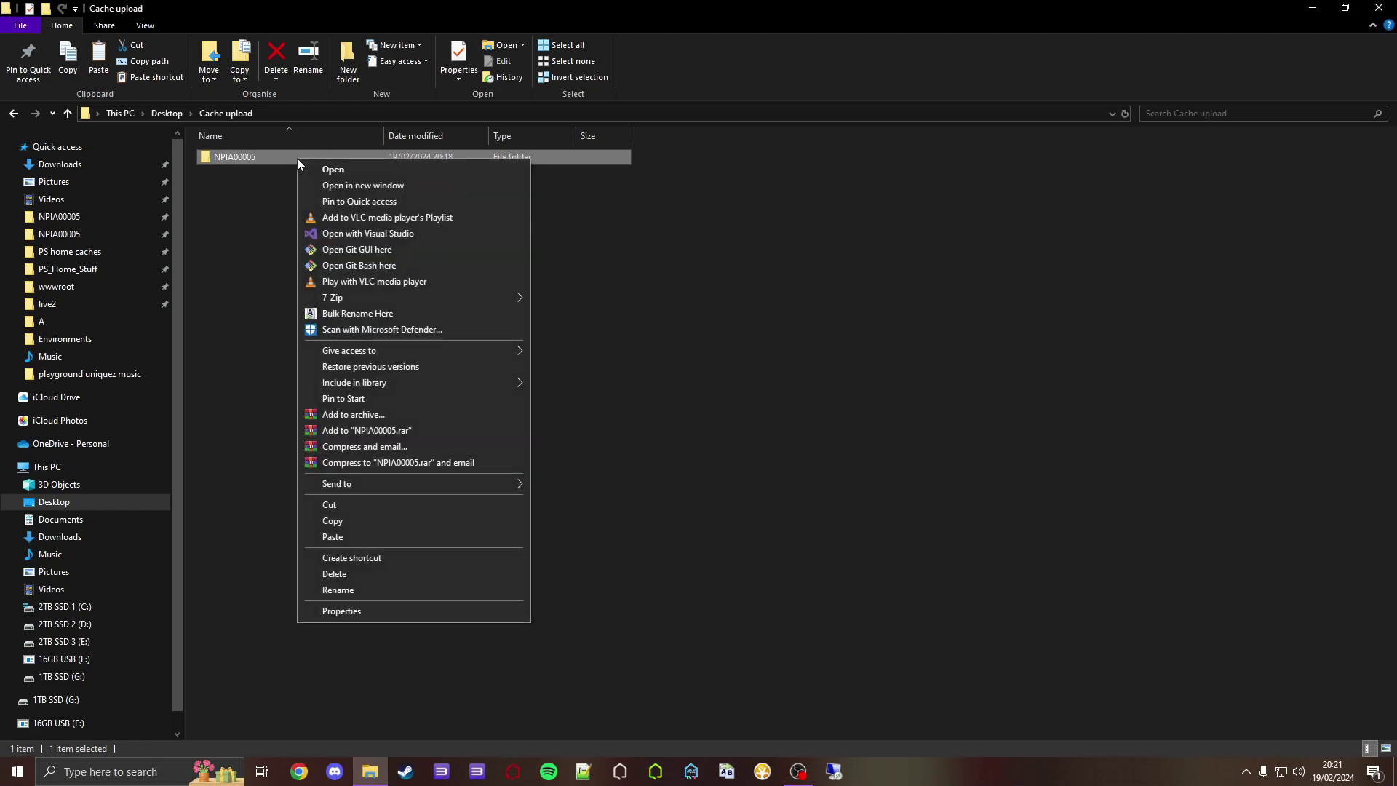
mouse_move(451, 484)
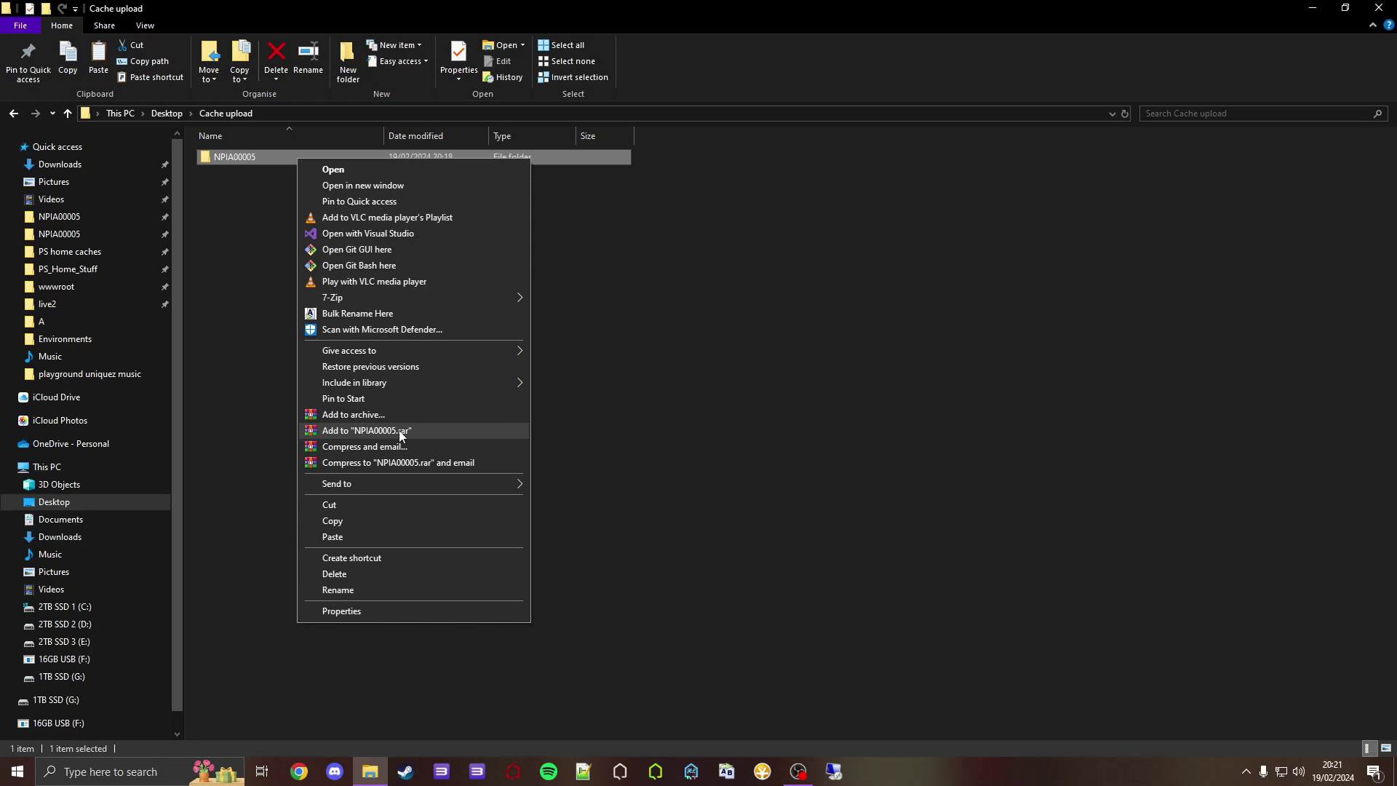
left_click(399, 430)
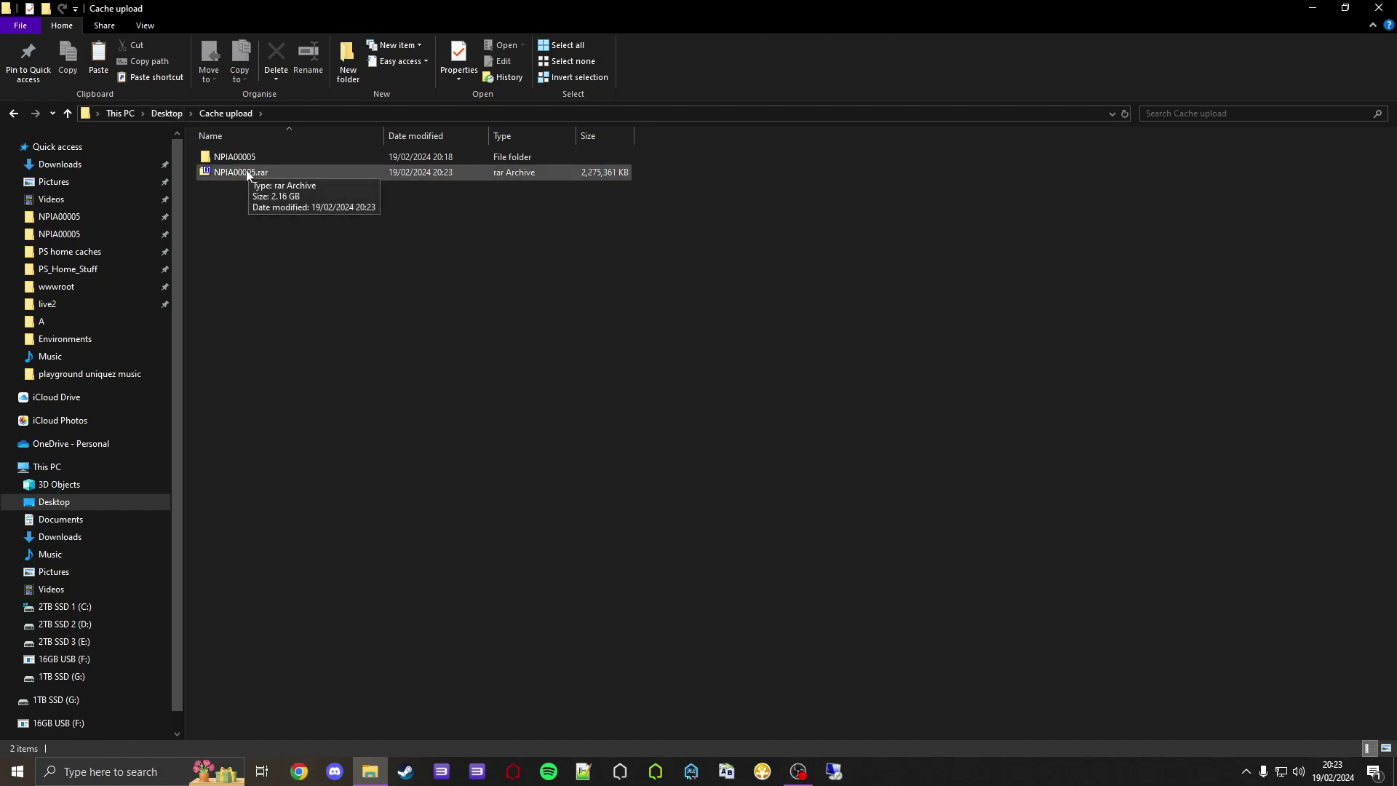
Search 'mega' in the browser, open MEGA: Home and log in to the account
left_click(298, 770)
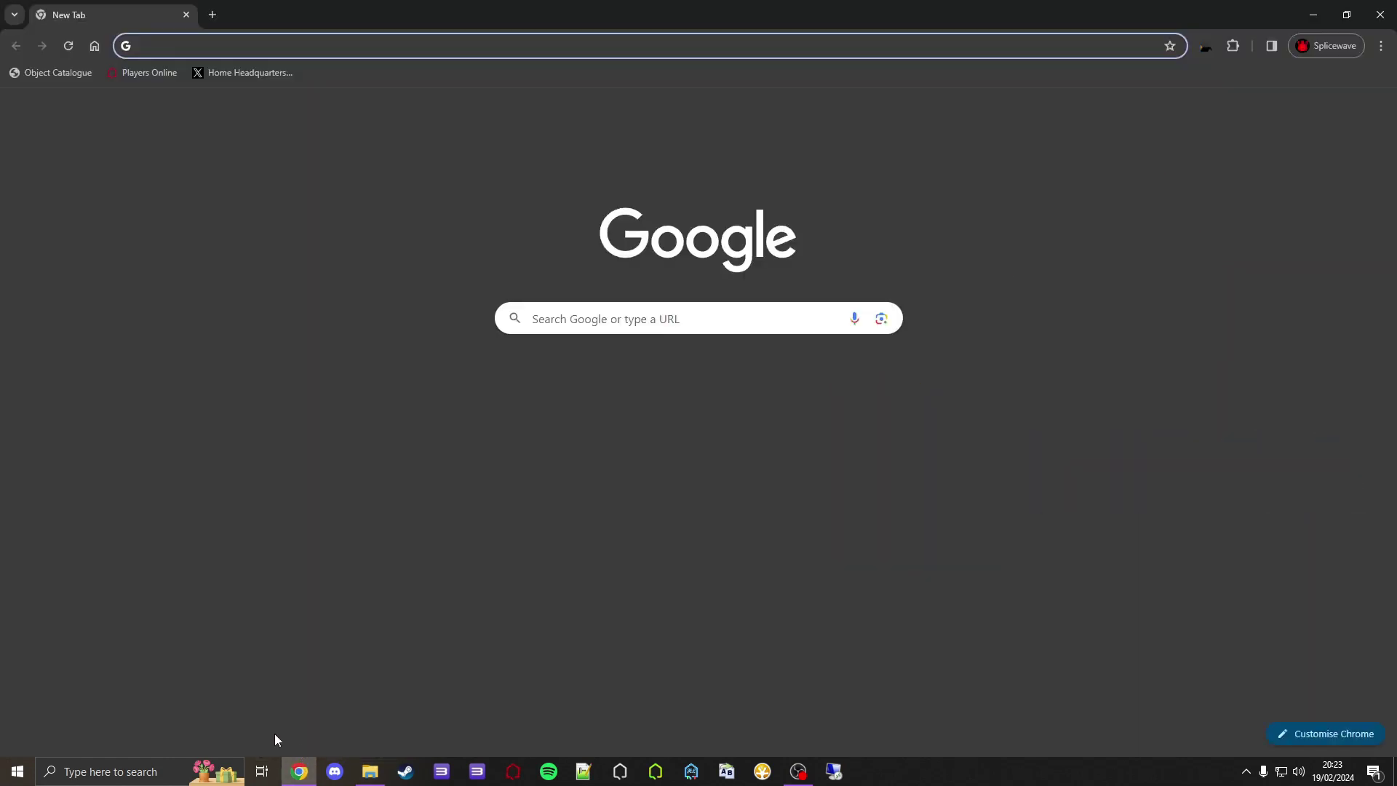
type("mega")
key("Return")
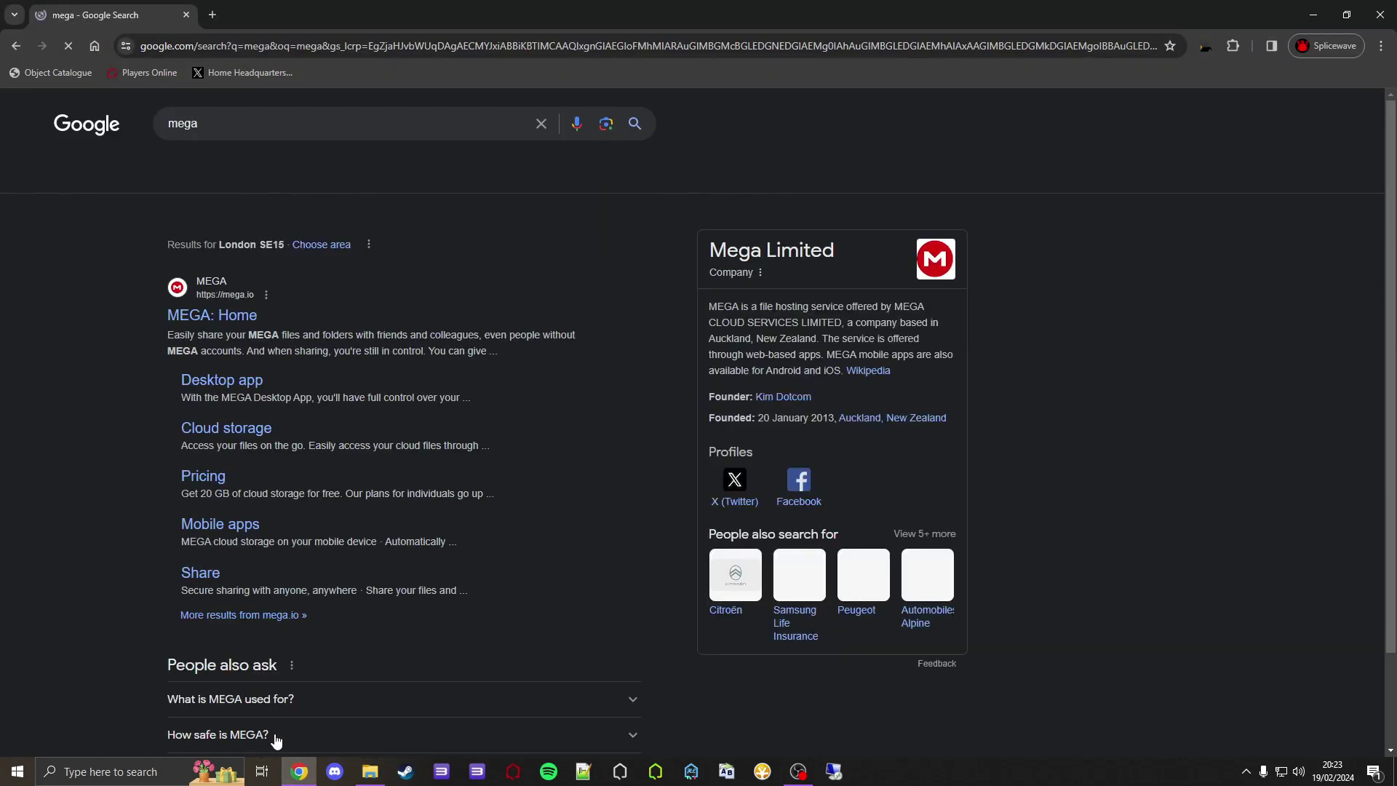
left_click(197, 317)
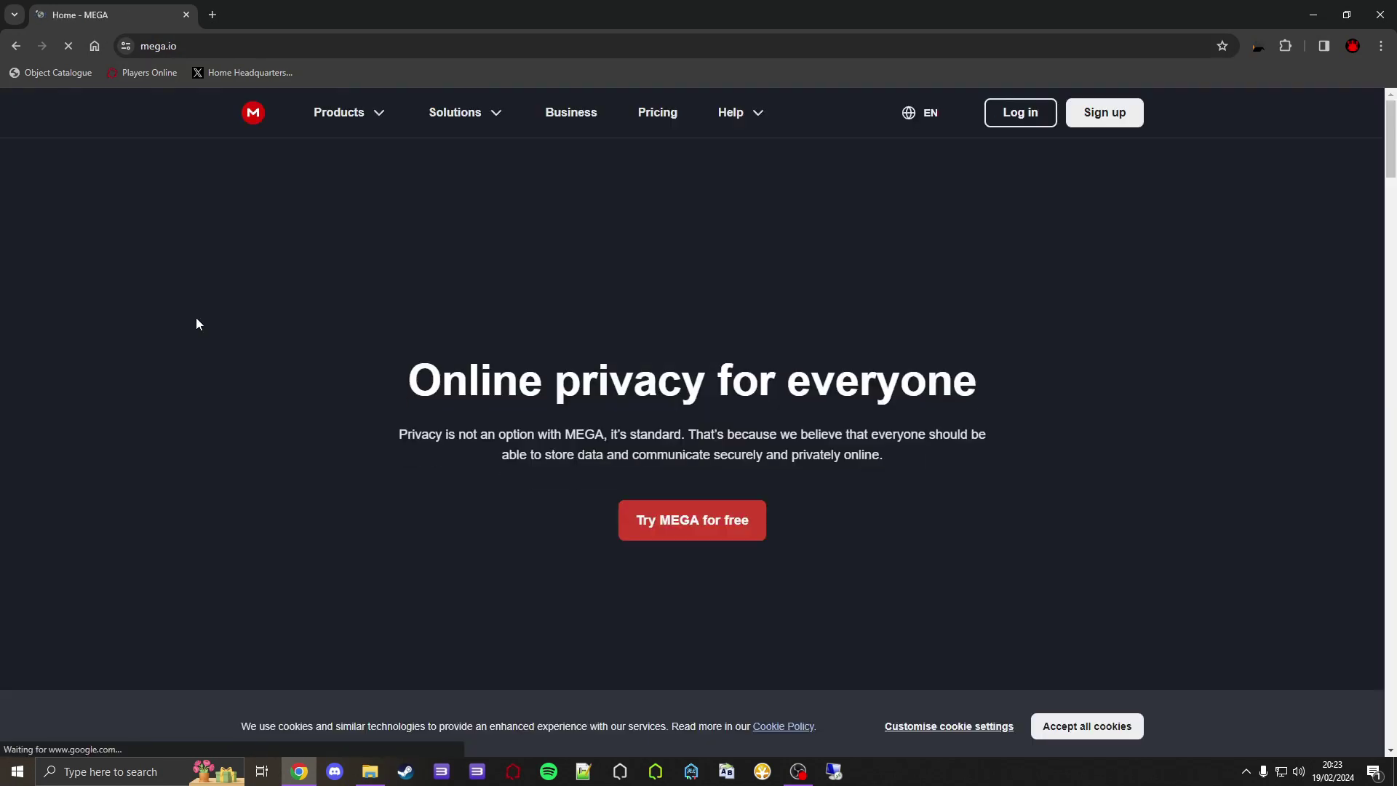
left_click(1007, 109)
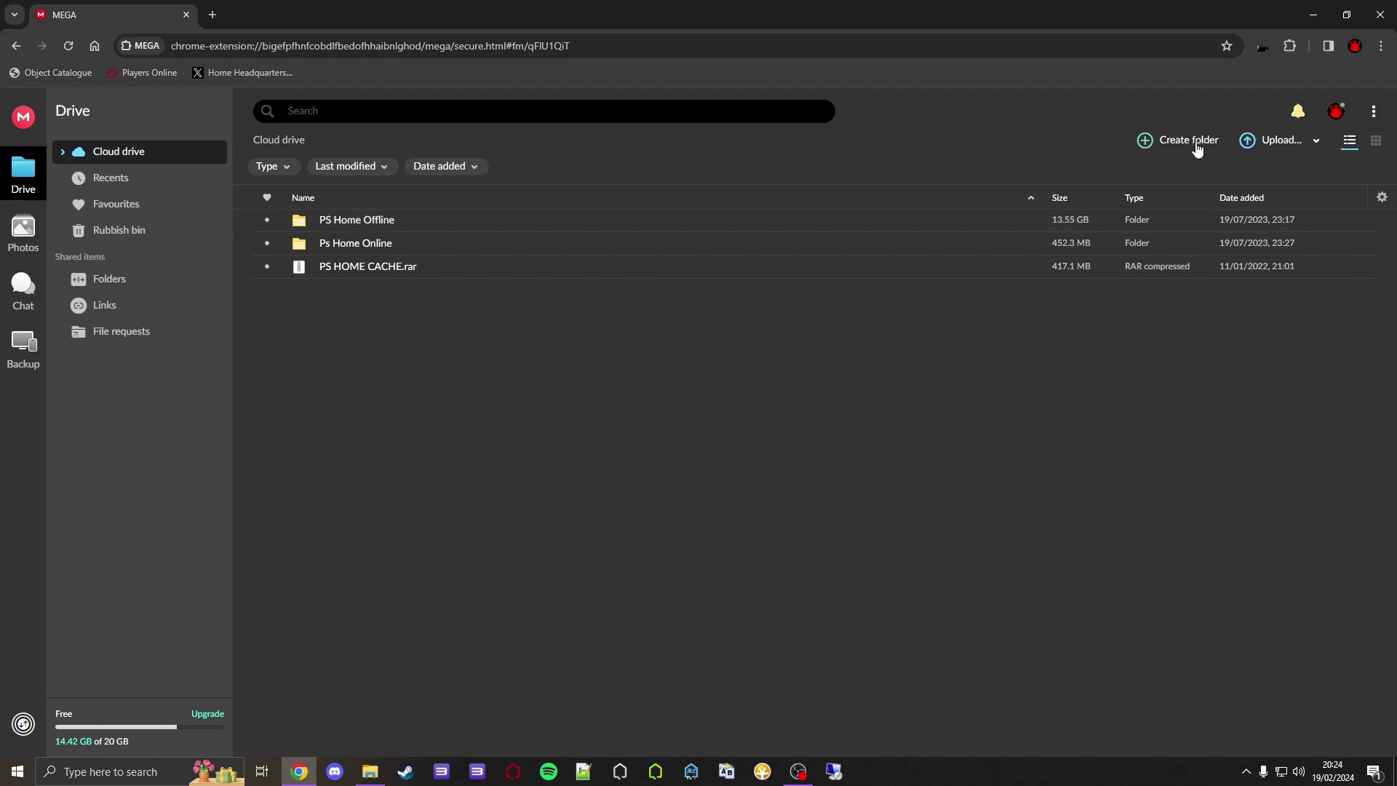
Upload Desktop > Cache upload > NPIA00005.rar (2.17 GB) to the MEGA Cloud drive
left_click(1259, 144)
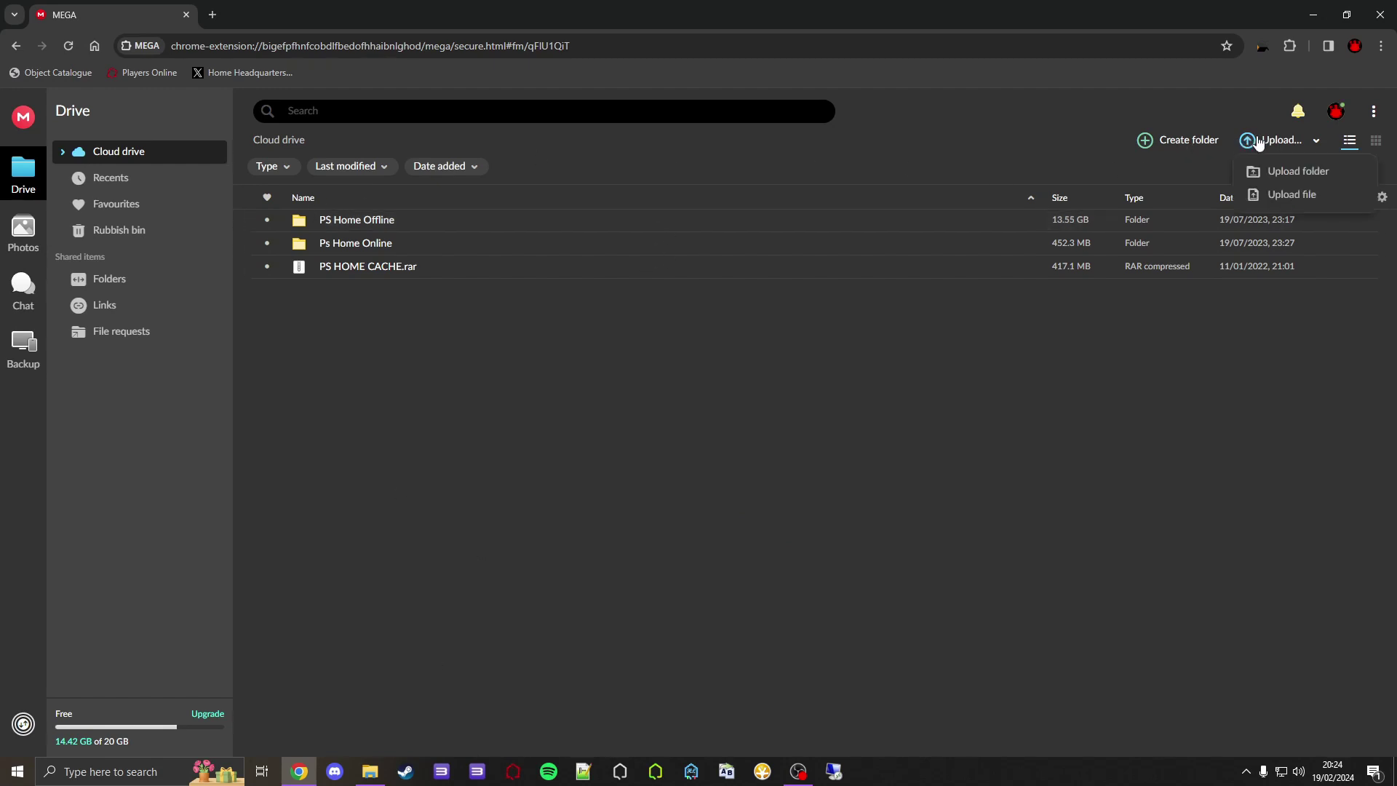
left_click(1283, 201)
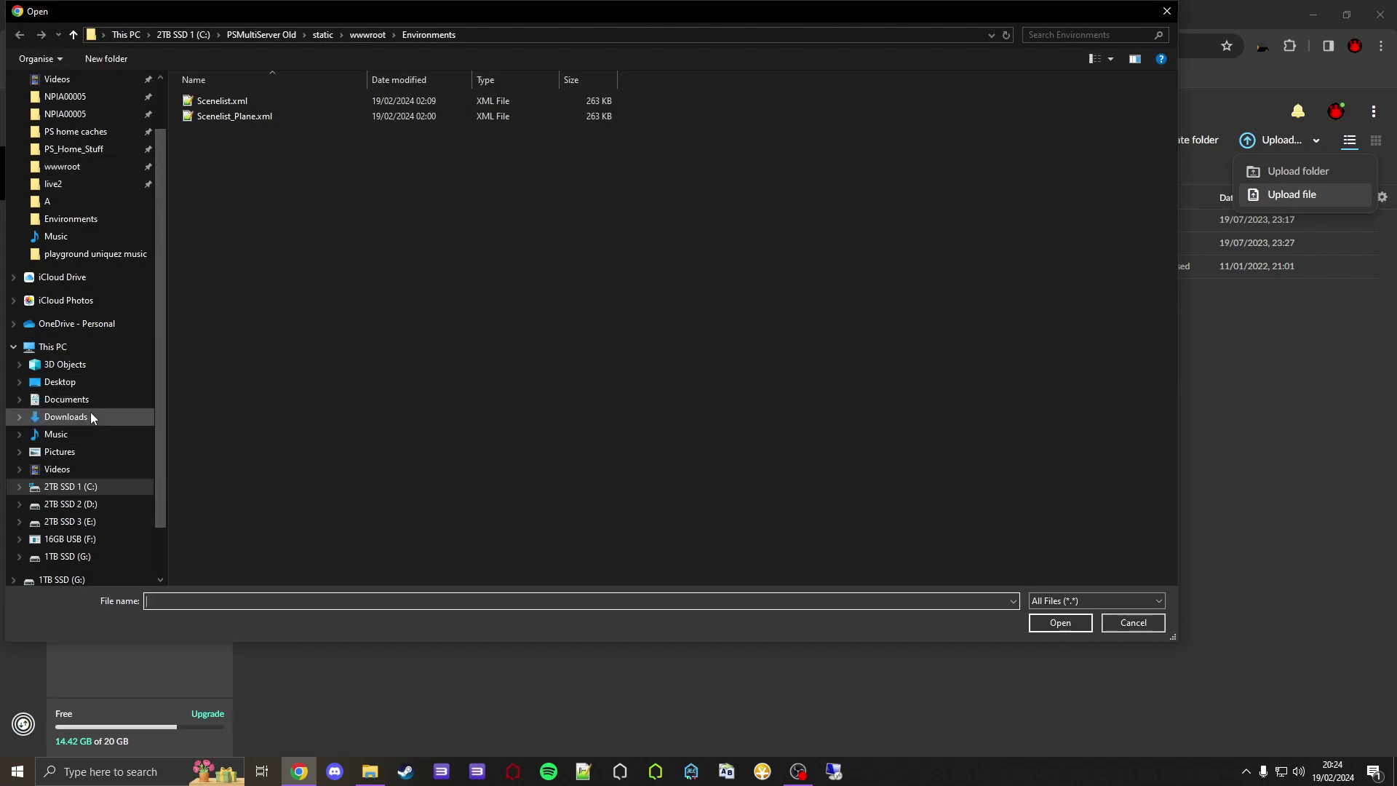
left_click(60, 382)
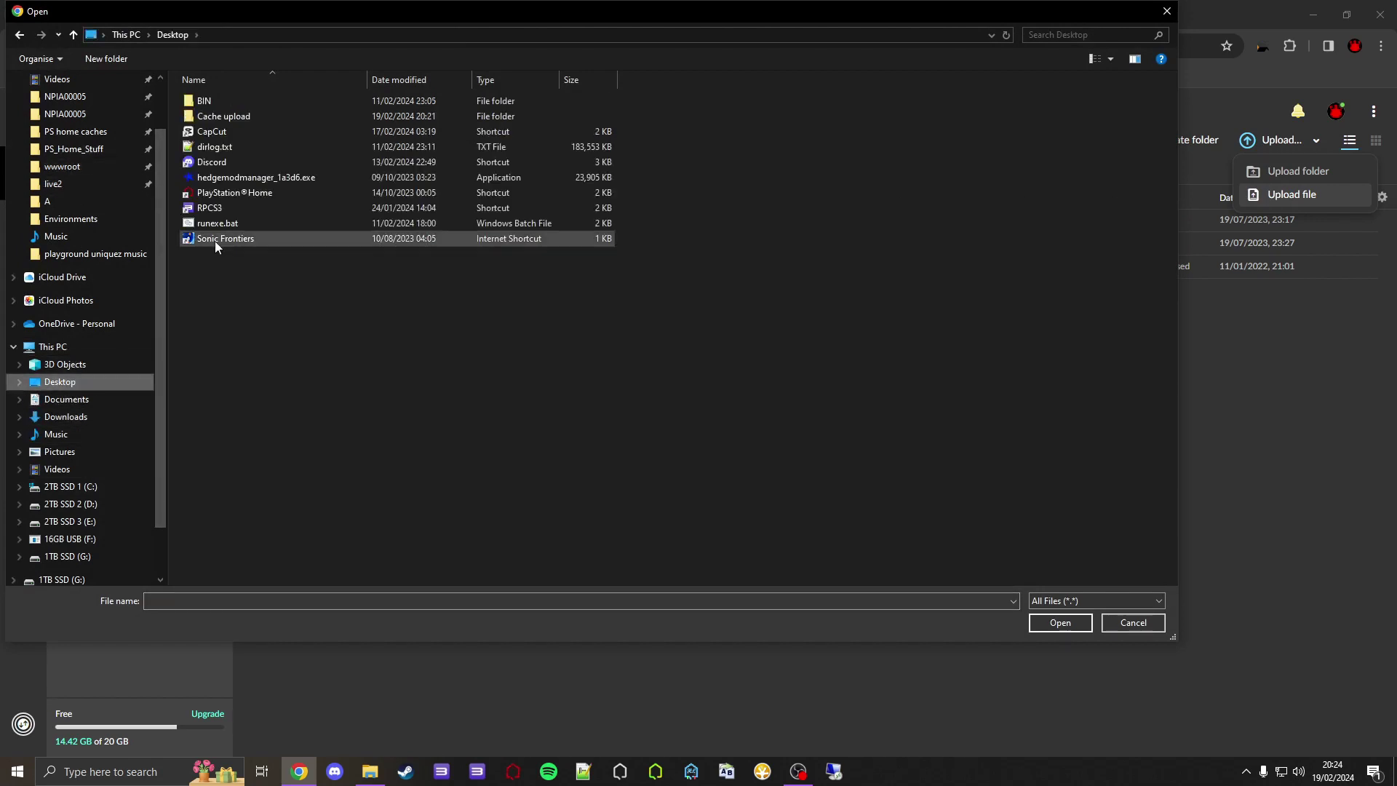
left_click(277, 112)
double_click(274, 116)
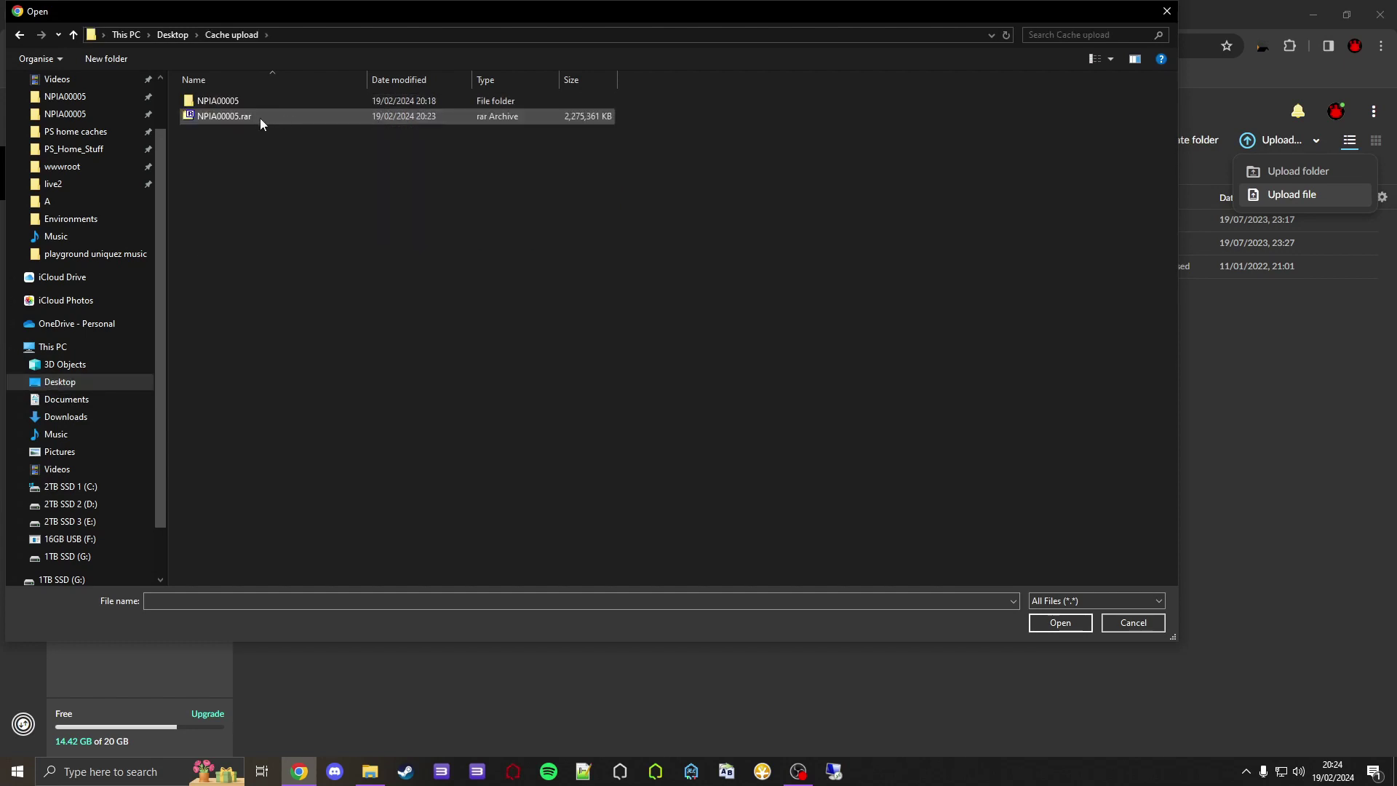
double_click(260, 118)
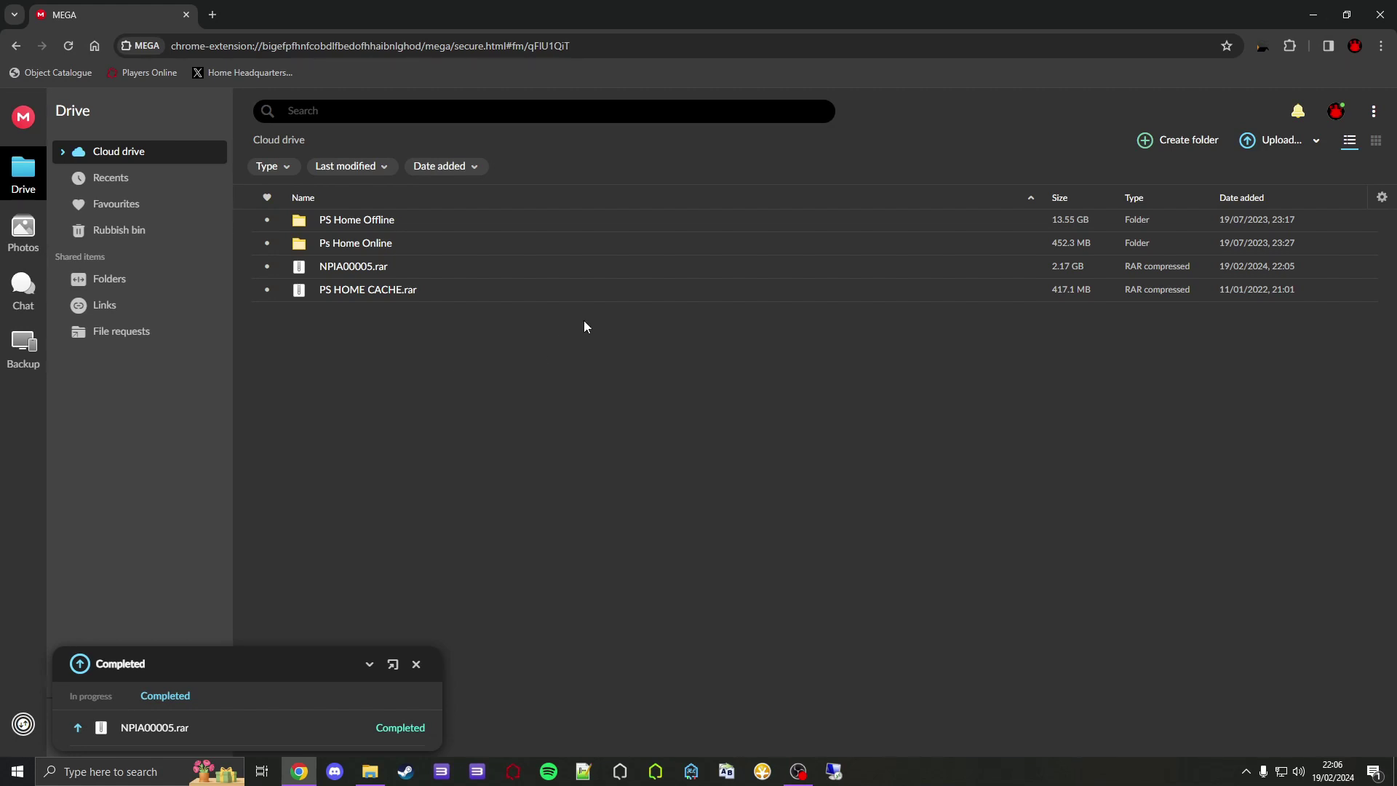
Create a public share link for NPIA00005.rar and copy it
left_click(1345, 267)
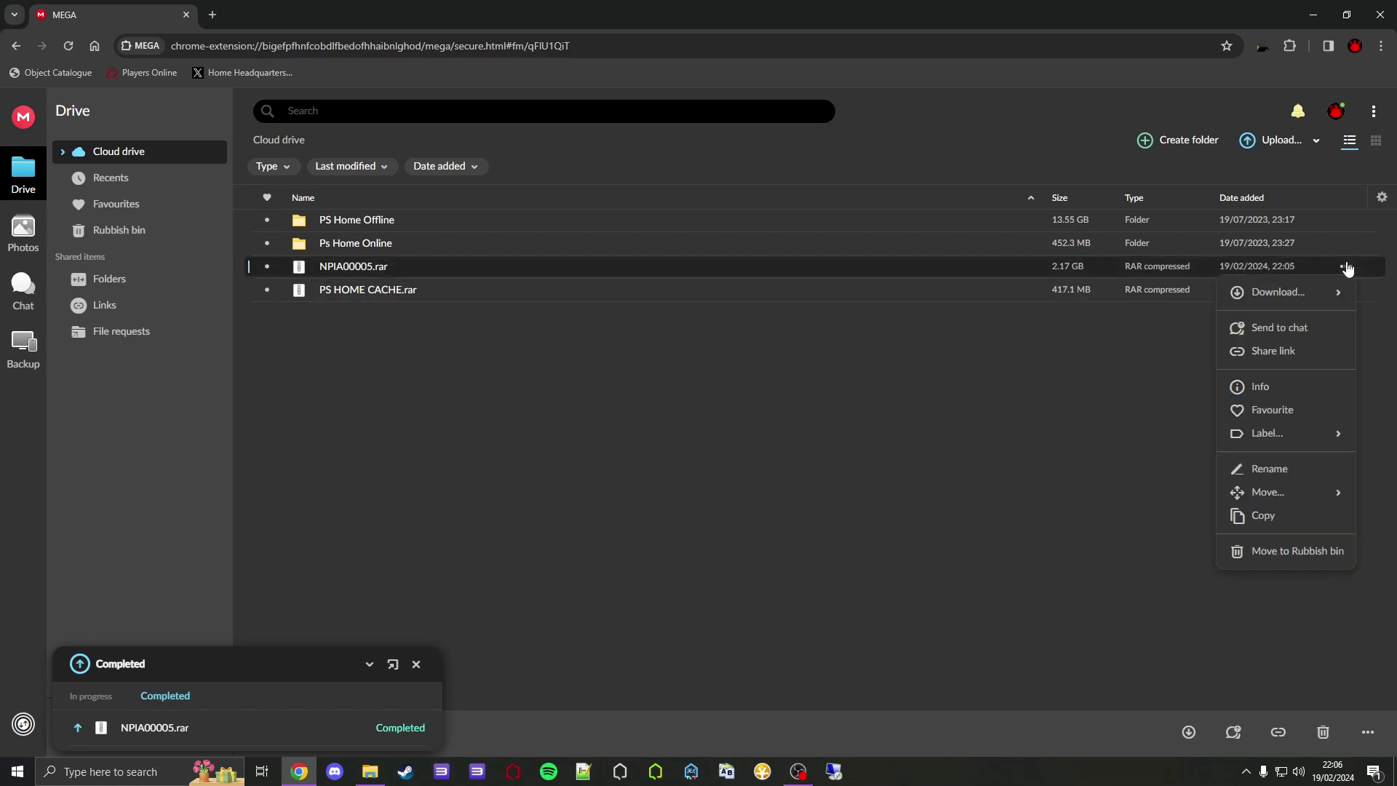
left_click(1281, 357)
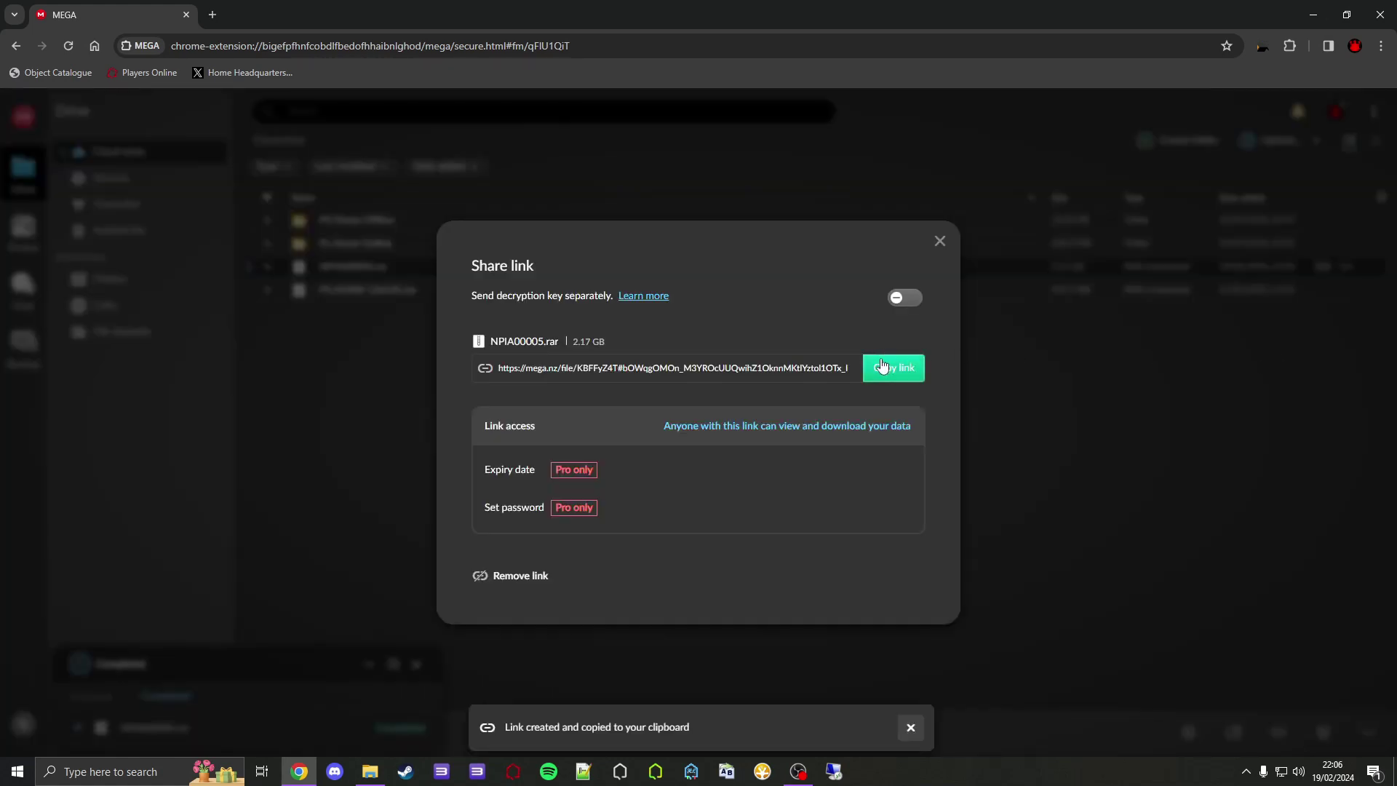
left_click(891, 370)
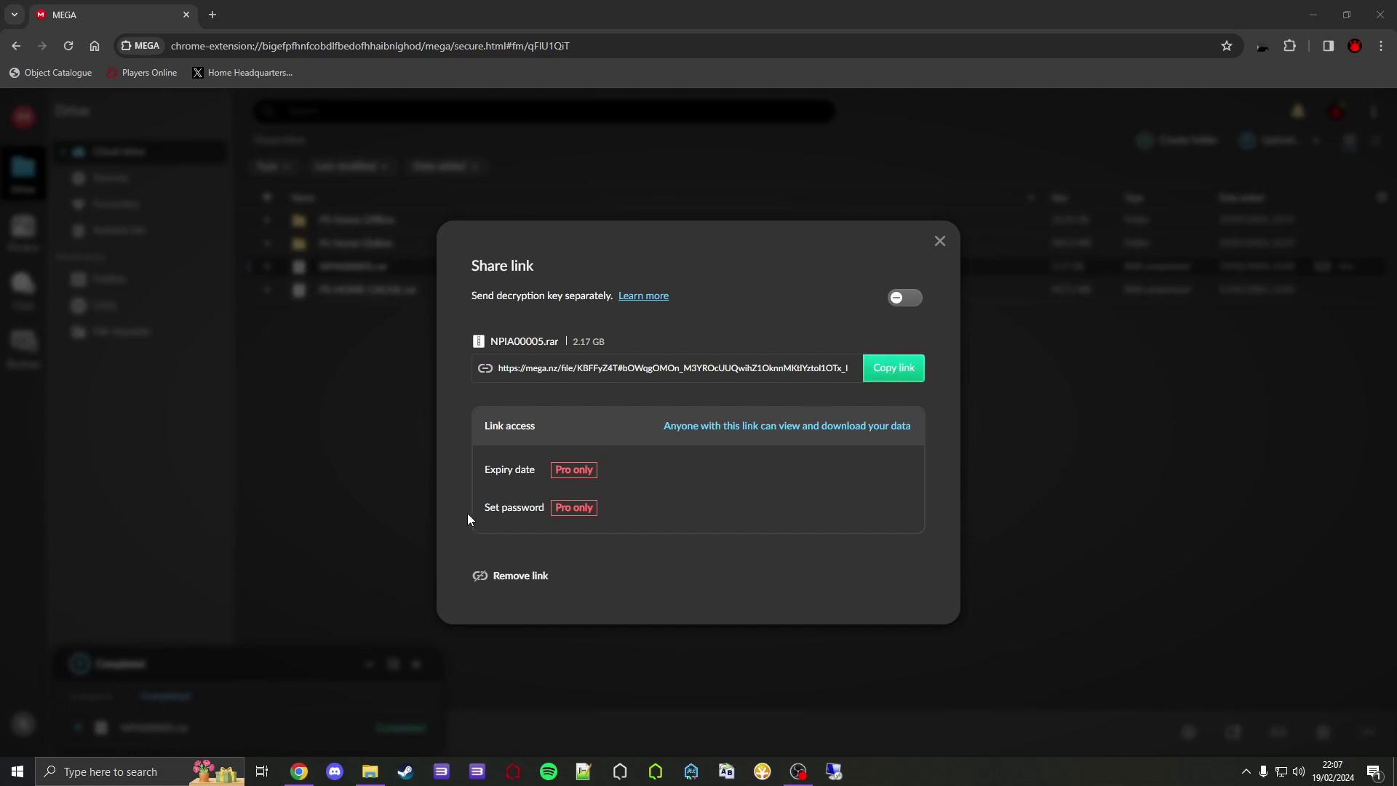
Paste and send the NPIA00005.rar MEGA link in Discord's #insert-cache-here channel
left_click(335, 775)
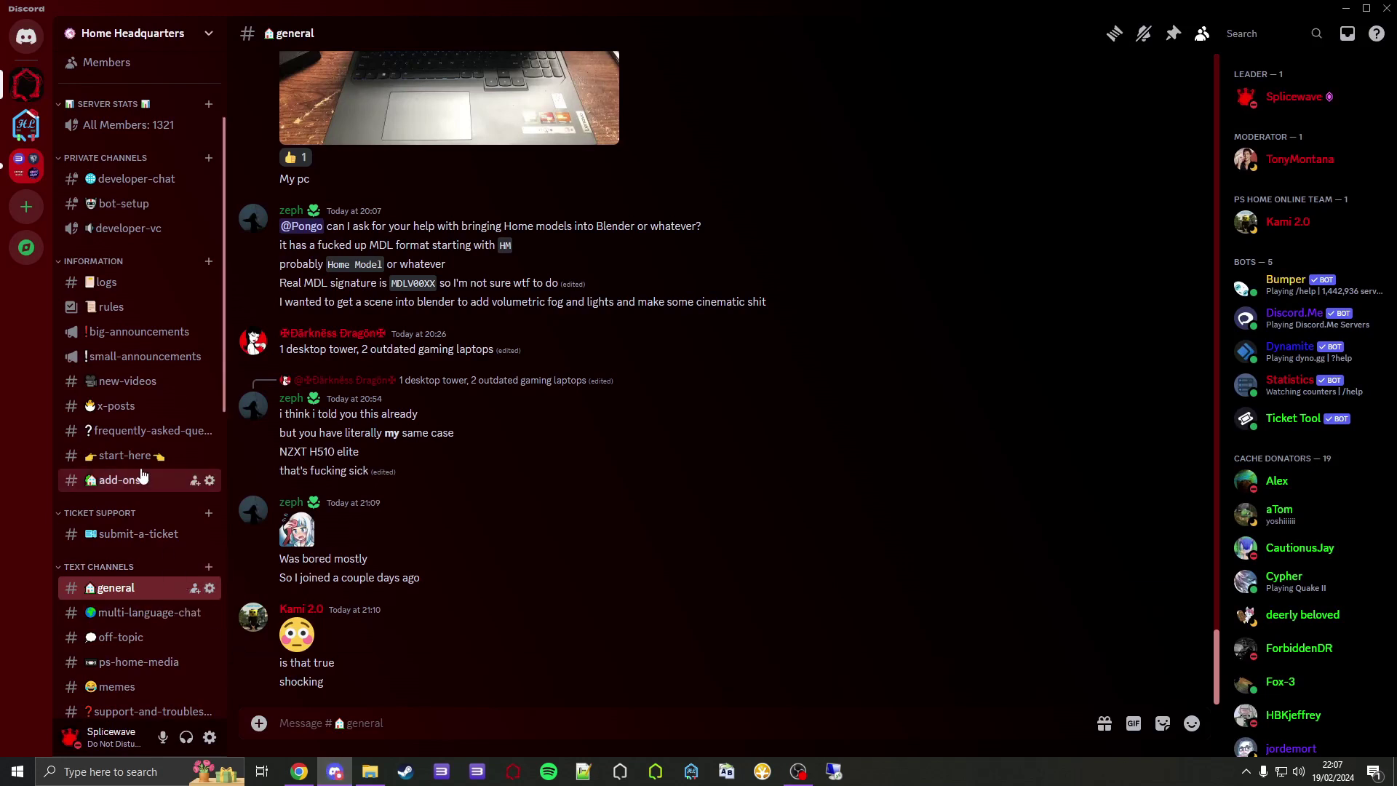
scroll(143, 475, "down", 3)
scroll(142, 474, "down", 6)
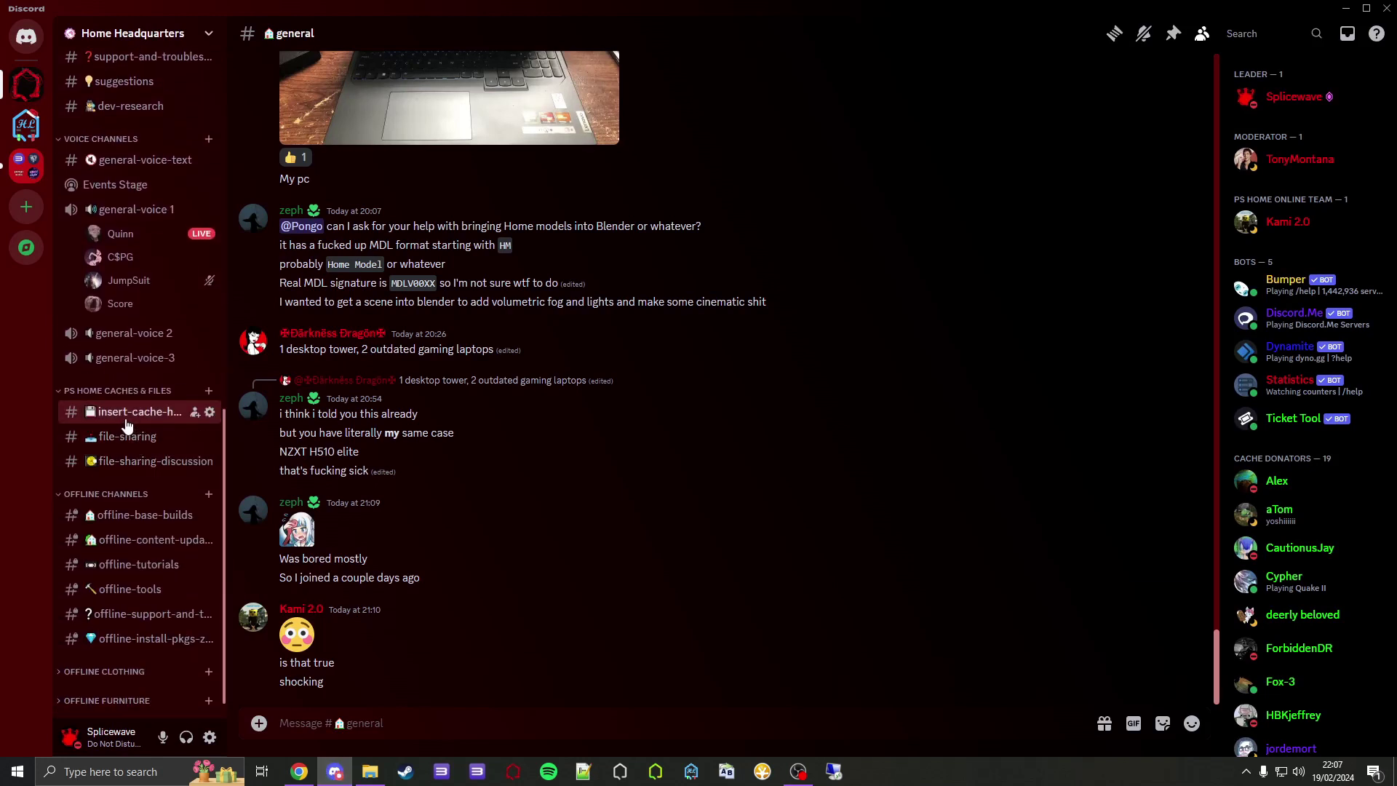
left_click(127, 413)
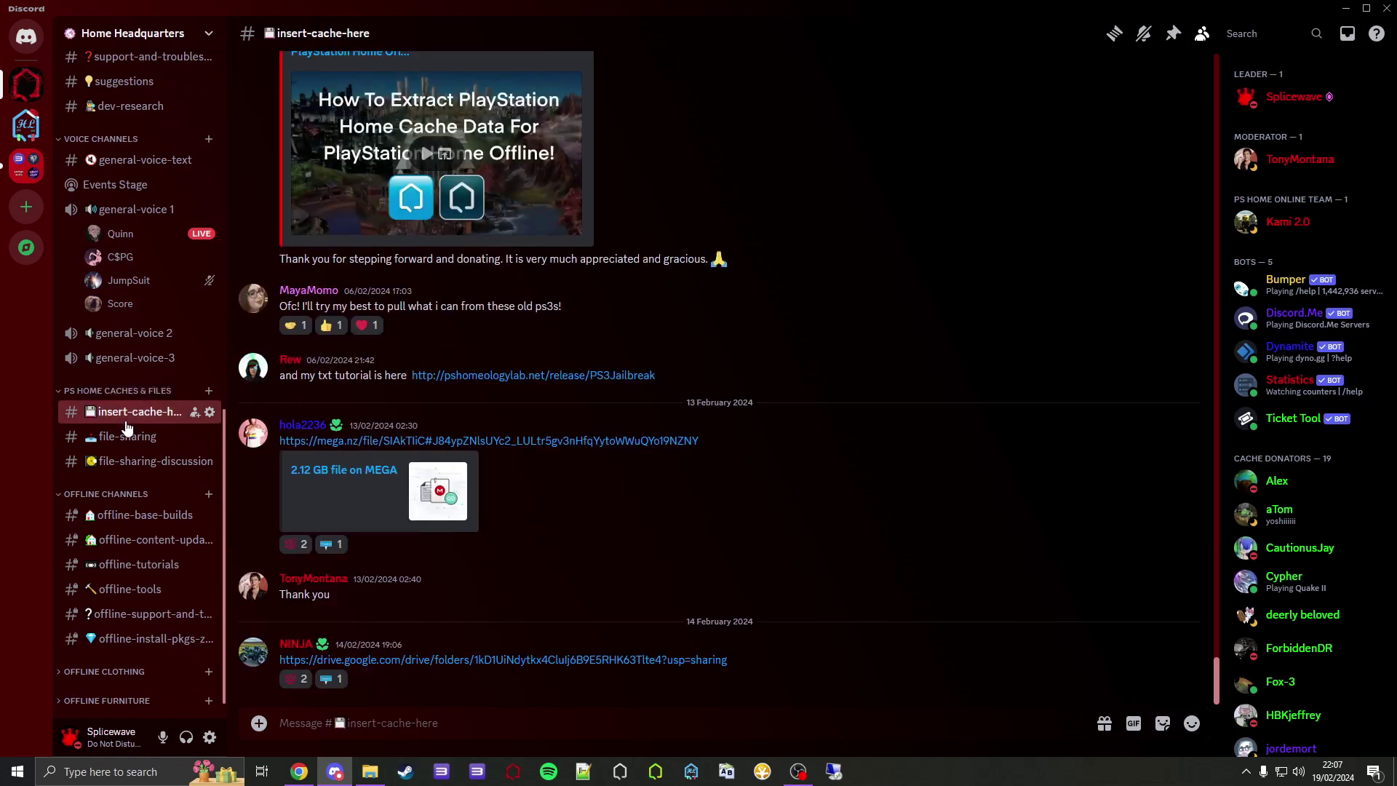
key("ctrl+v")
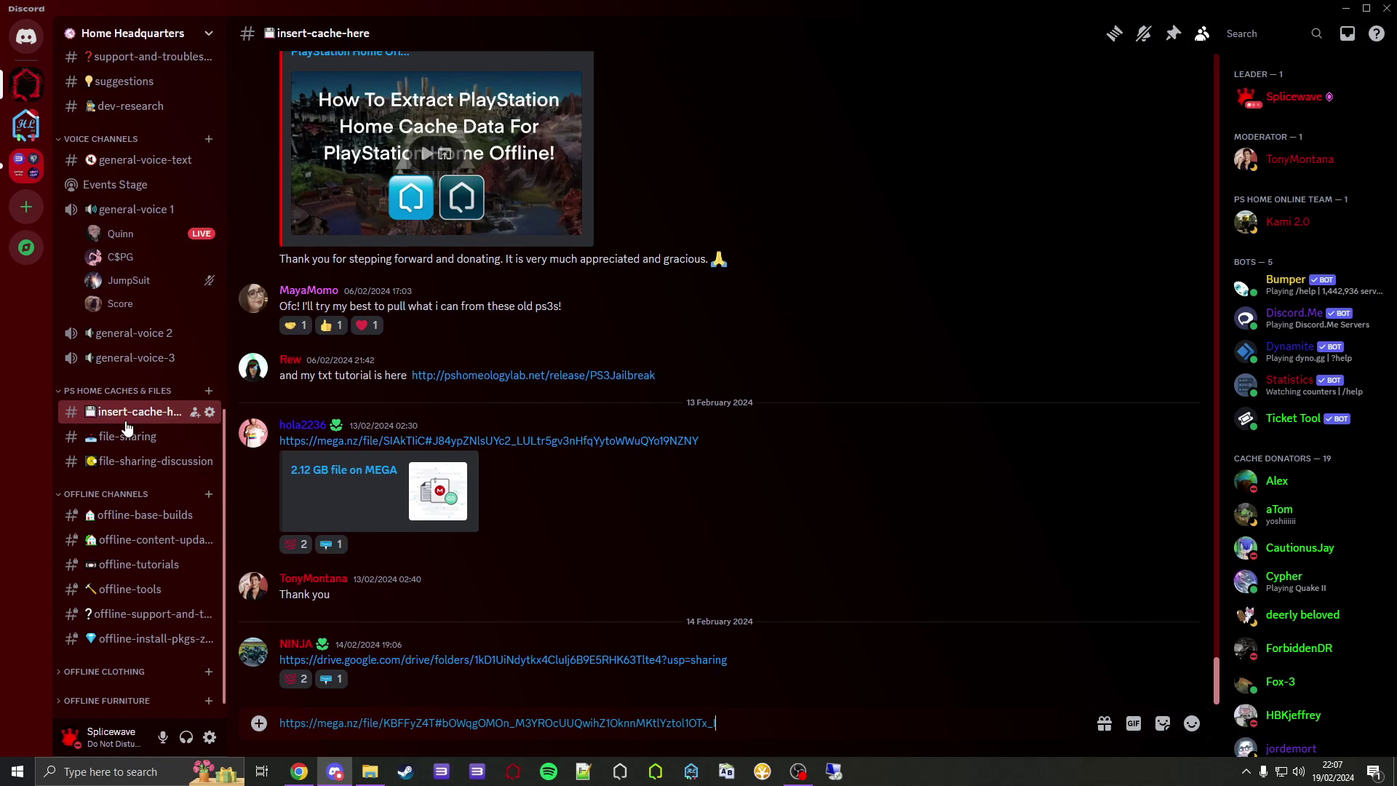
key("Return")
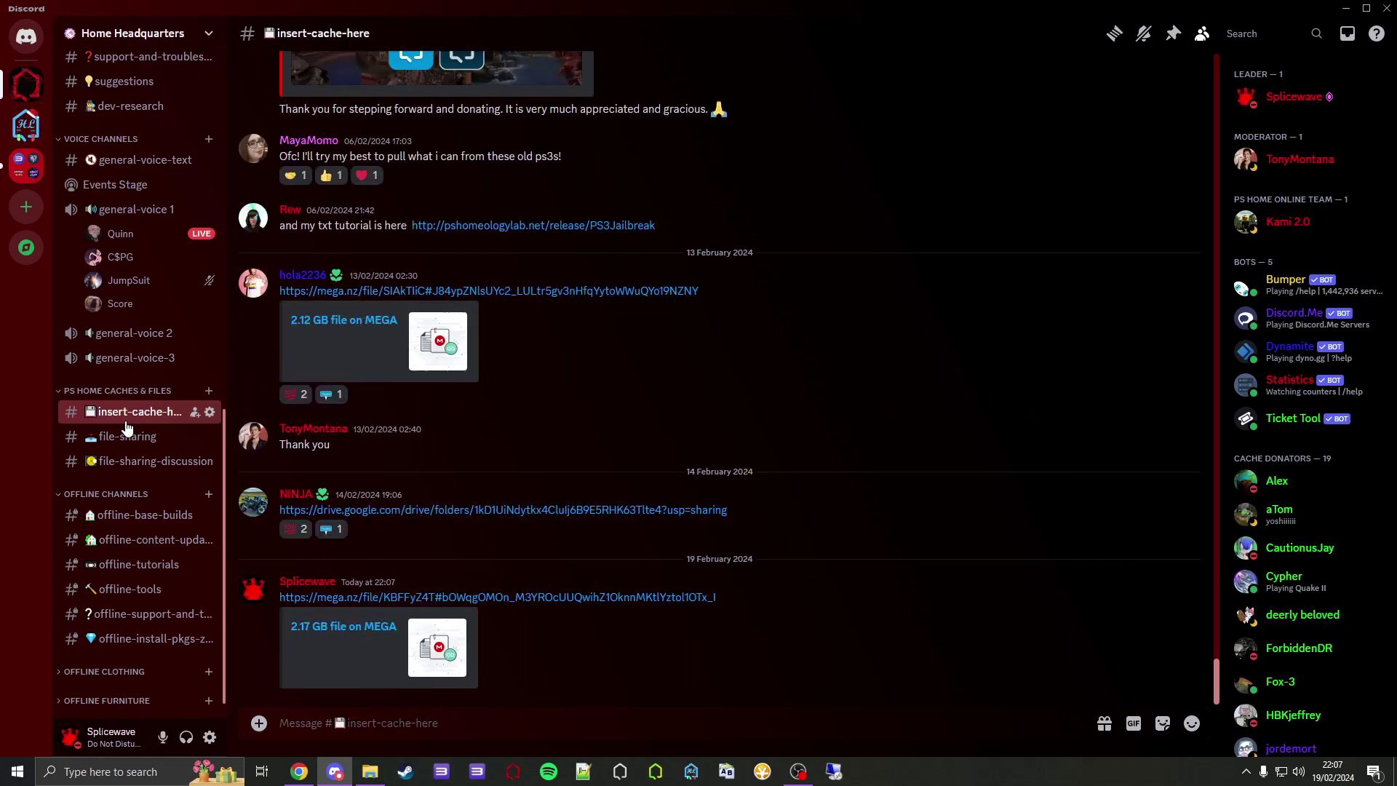